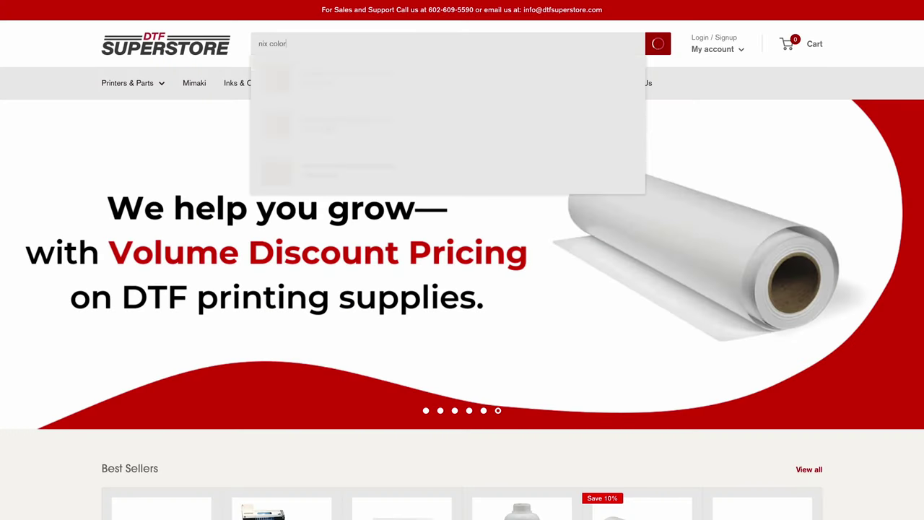
# Open the CADlink - Nix Color Profiling Add-On product page from the 'nix color' search suggestions
pyautogui.click(317, 85)
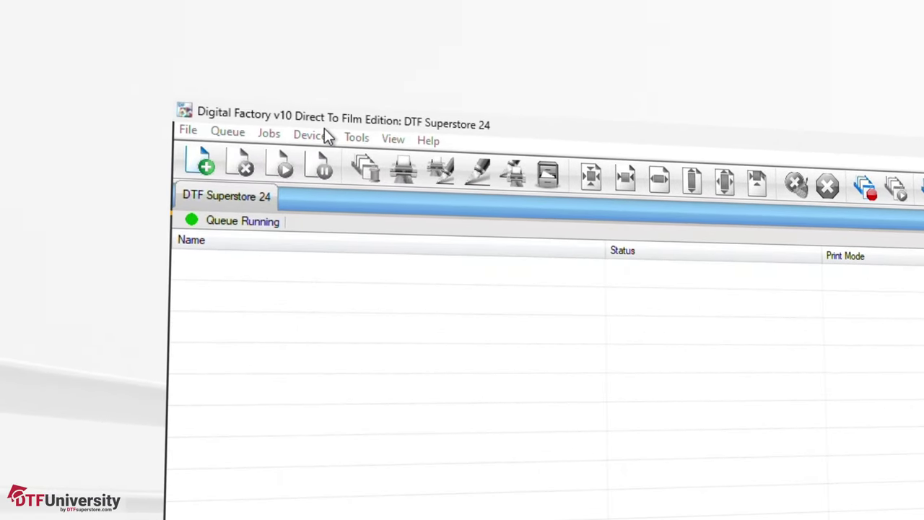
# Open Print Mode Manager from Devices, keeping DTF Superstore 24 as printer and queue
pyautogui.click(304, 127)
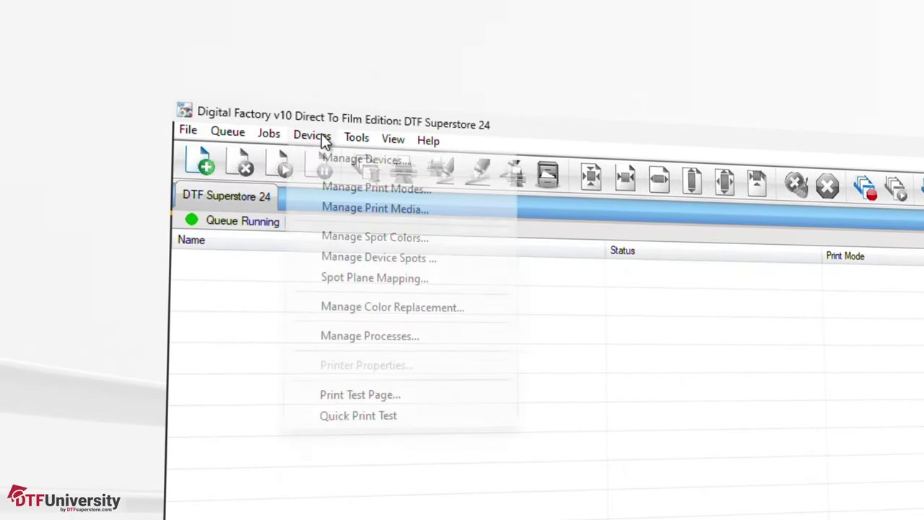
pyautogui.click(396, 190)
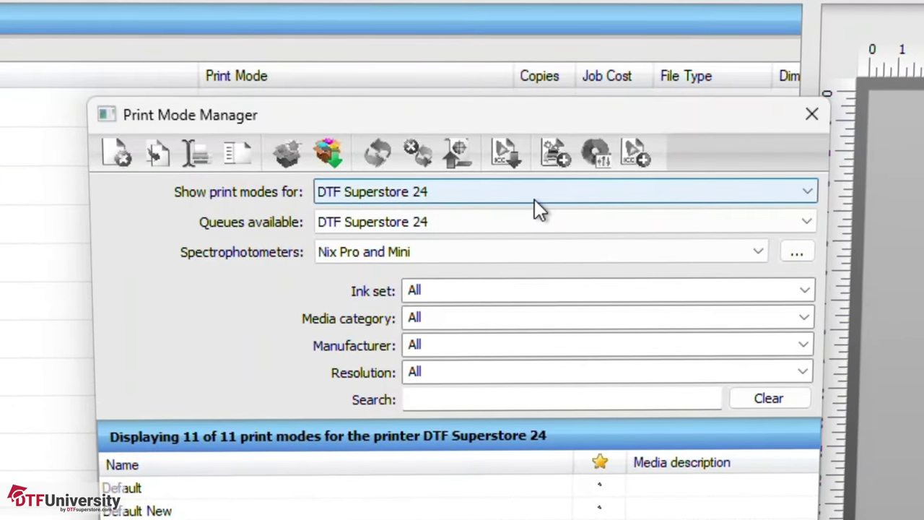
pyautogui.click(545, 192)
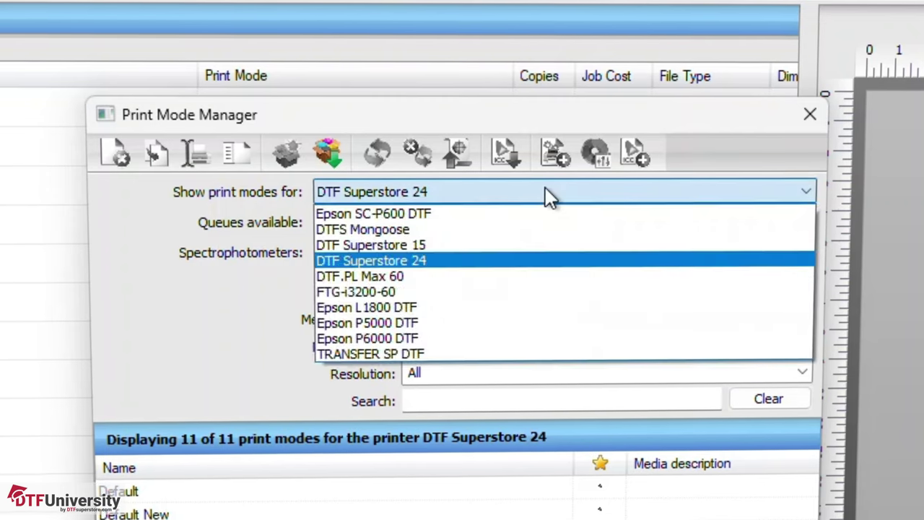
pyautogui.click(545, 192)
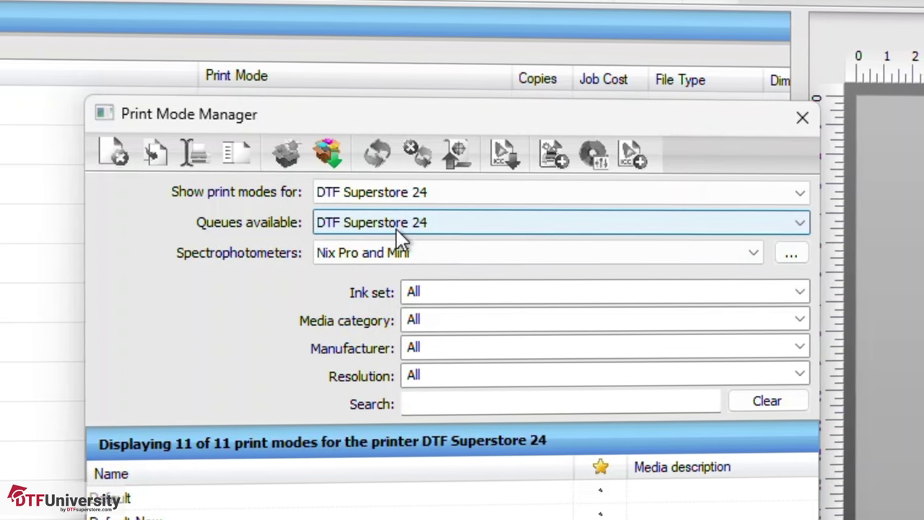
pyautogui.click(396, 229)
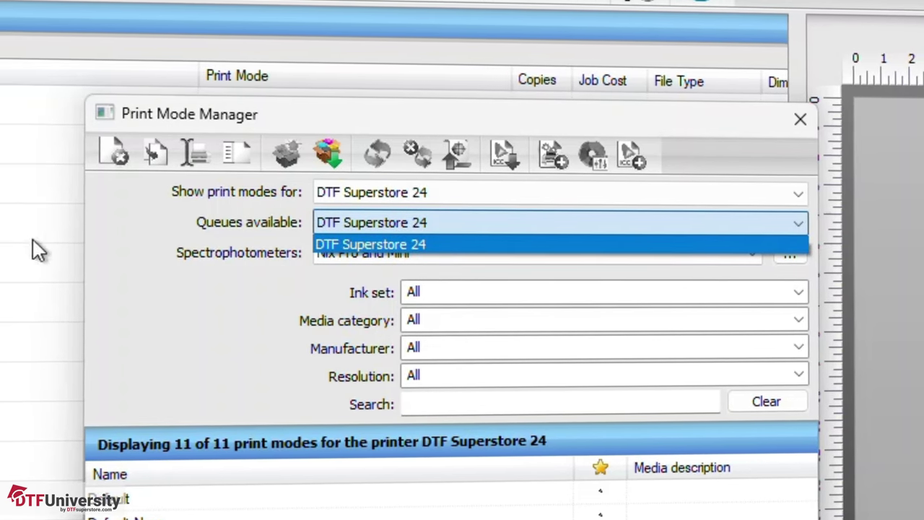
pyautogui.click(162, 273)
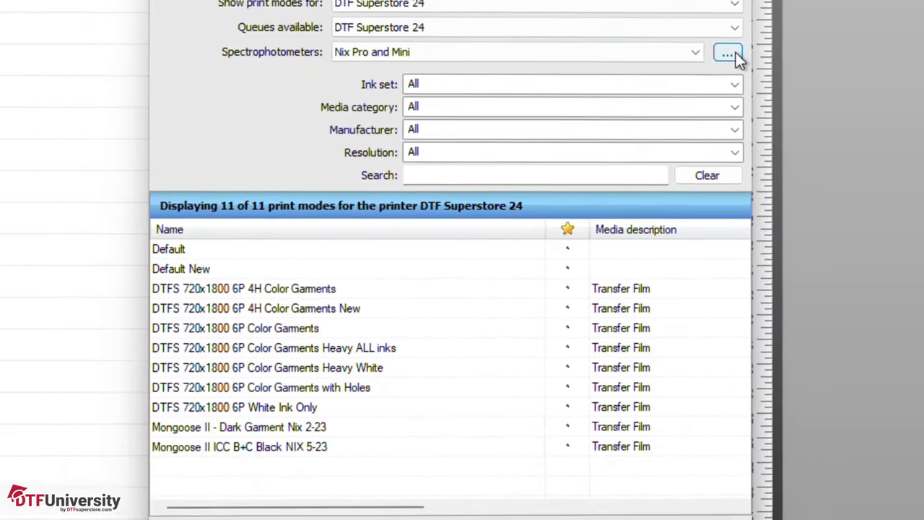
# Install the Nix Pro and Mini Windows driver and accept its settings with 3 delay between measurements
pyautogui.click(543, 199)
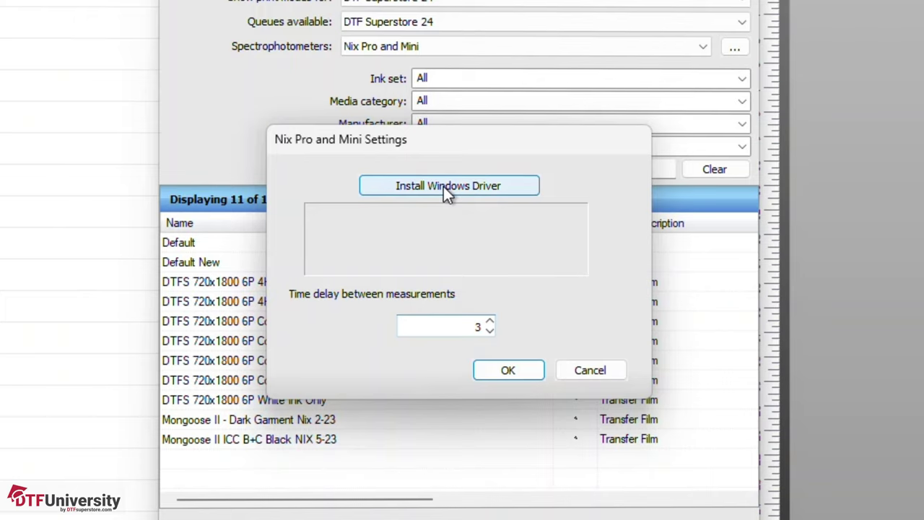
pyautogui.click(443, 186)
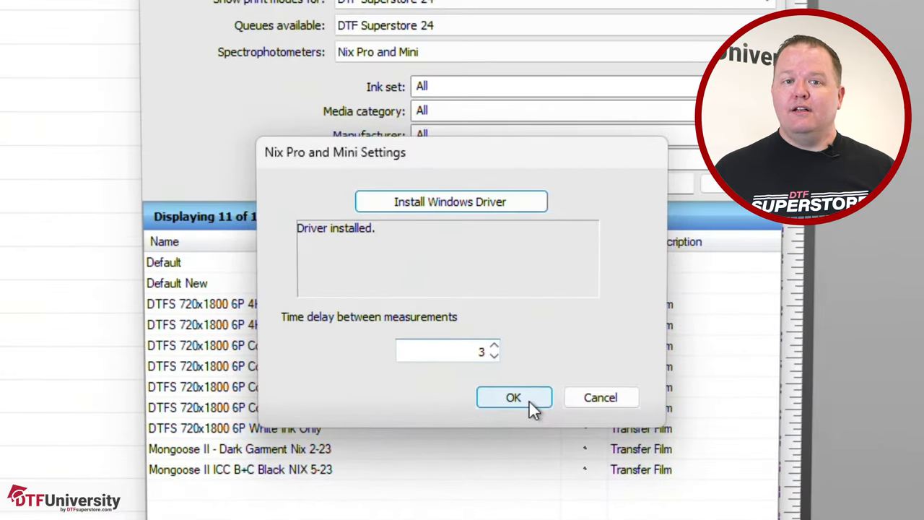
pyautogui.click(529, 401)
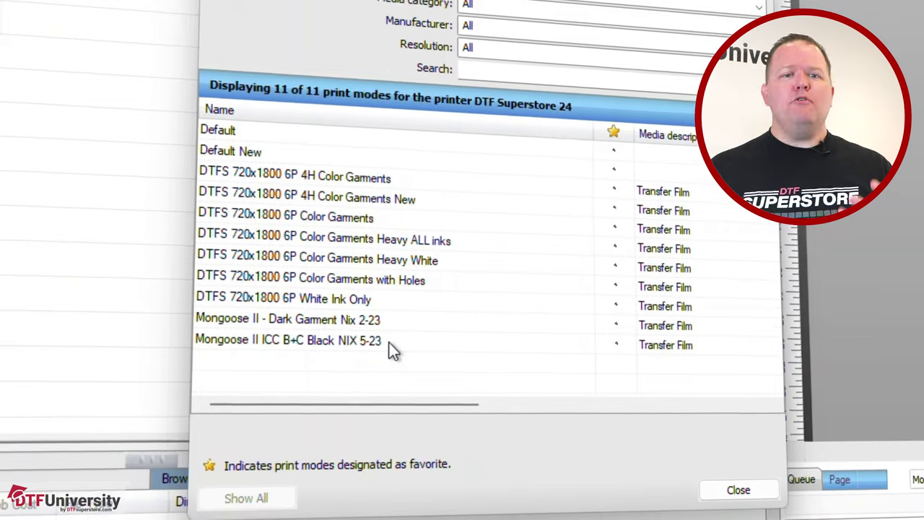
# Use Mongoose II ICC B+C Black NIX 5-23 as the base for Full Print Mode Creation
pyautogui.click(390, 342)
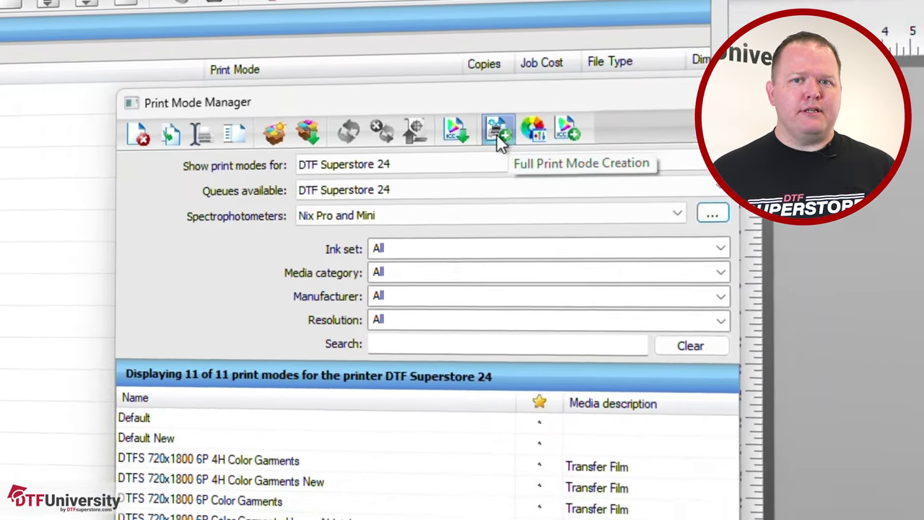
pyautogui.click(467, 237)
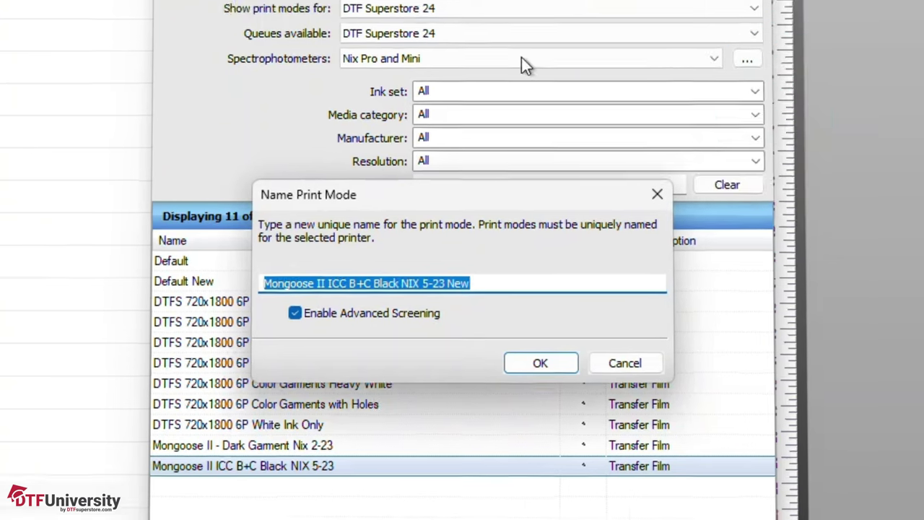
# Name the new print mode 'Black Shirt Super CMYK Max White V2 - 5-23'
pyautogui.write('Black Shirt Super CMYK ')
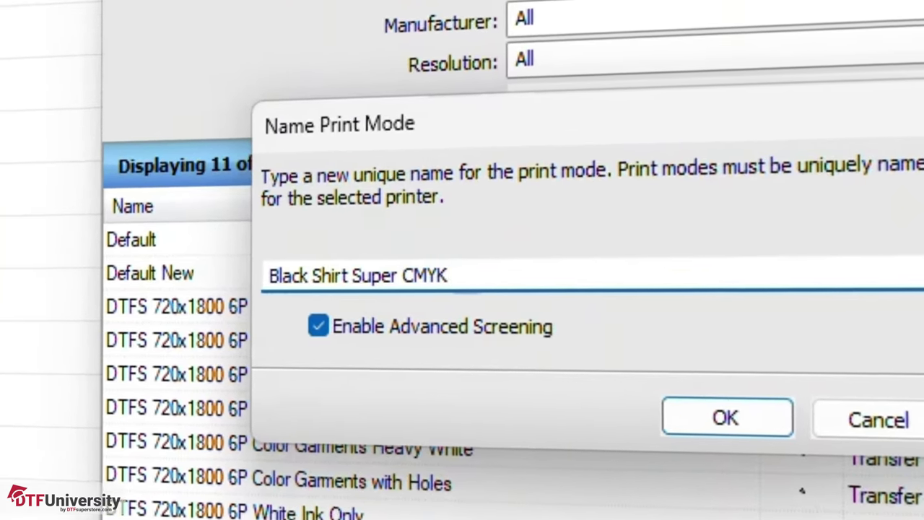
pyautogui.write('Max Whit')
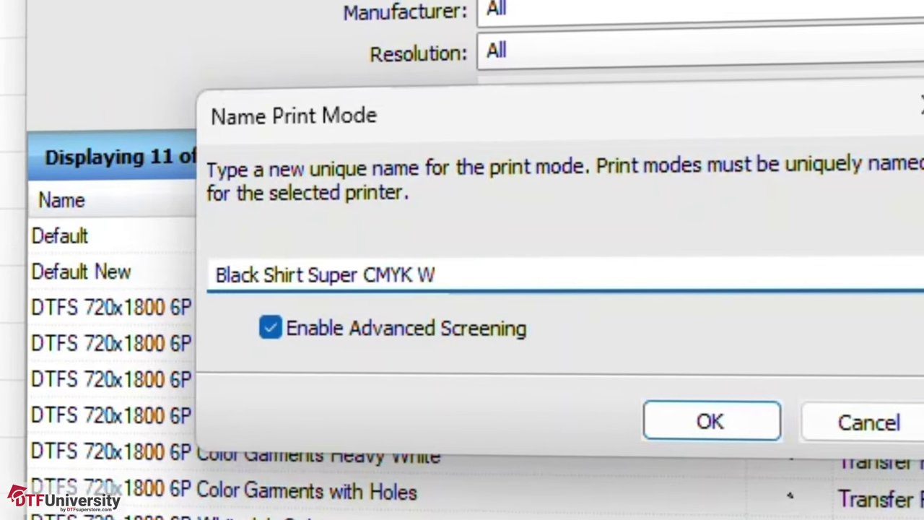
pyautogui.write('e V2 - ')
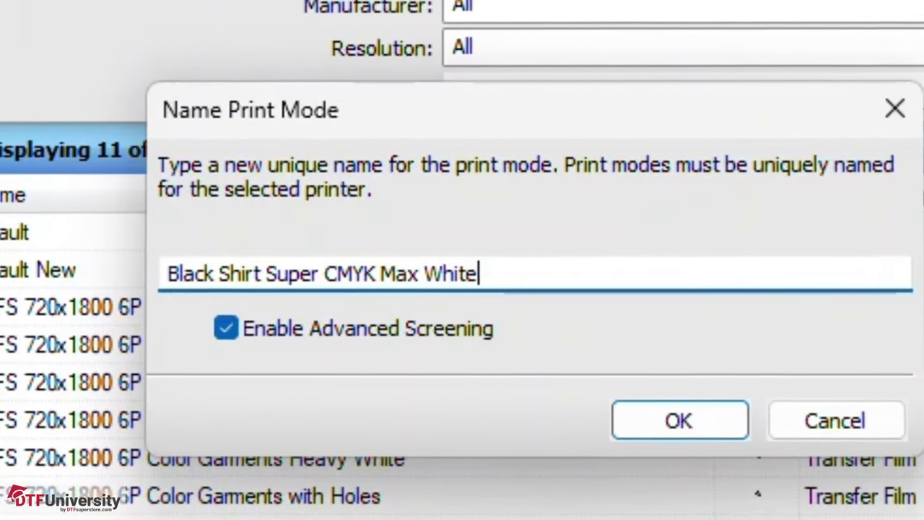
pyautogui.write('5-23')
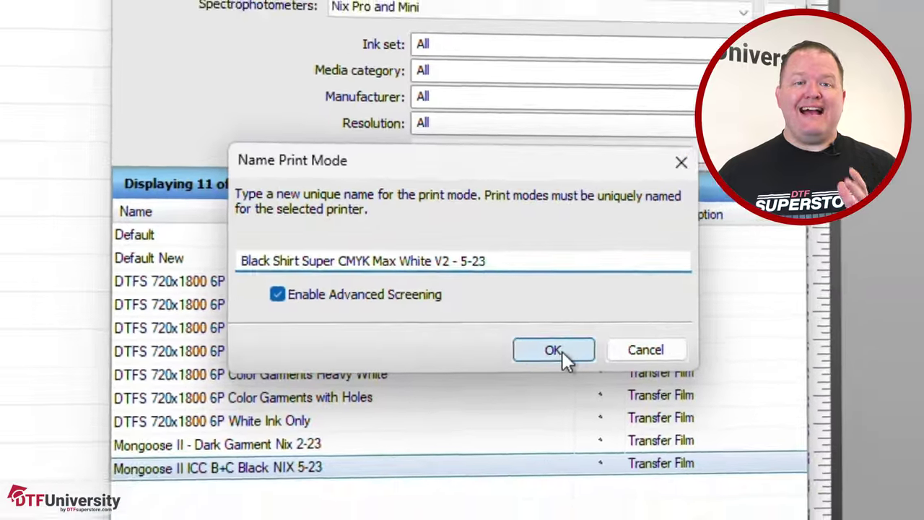
pyautogui.click(602, 392)
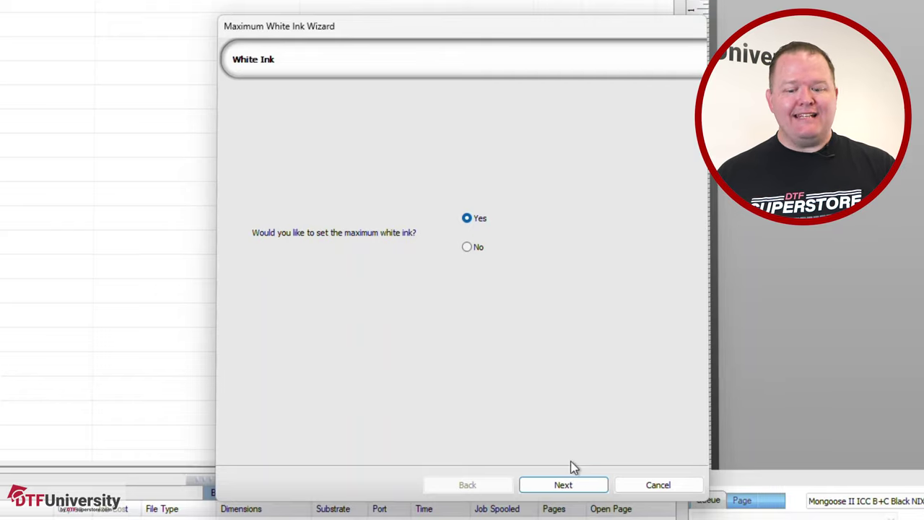
# Shrink the white ink limit chart width from 4.00 in to 2.75 in, keeping 3.00 in height on A4
pyautogui.click(564, 485)
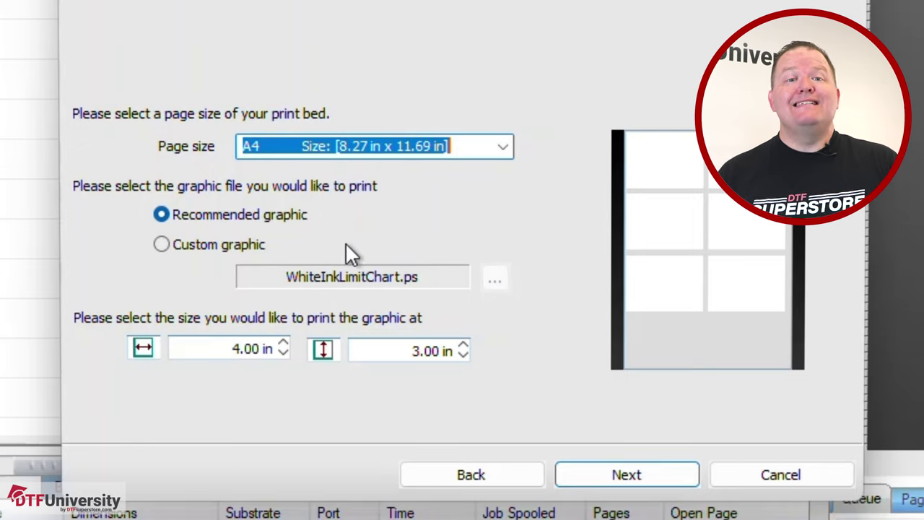
pyautogui.click(283, 353)
pyautogui.click(283, 353)
pyautogui.click(283, 353)
pyautogui.click(283, 353)
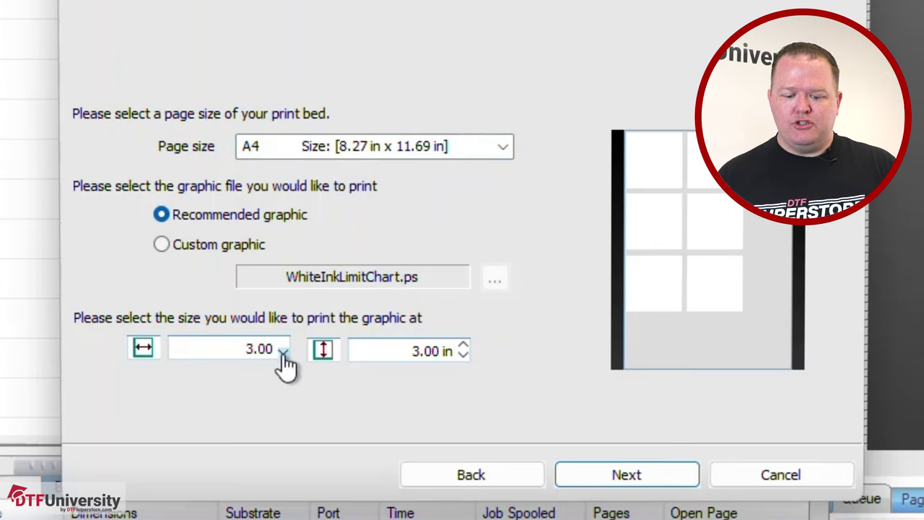
pyautogui.click(283, 353)
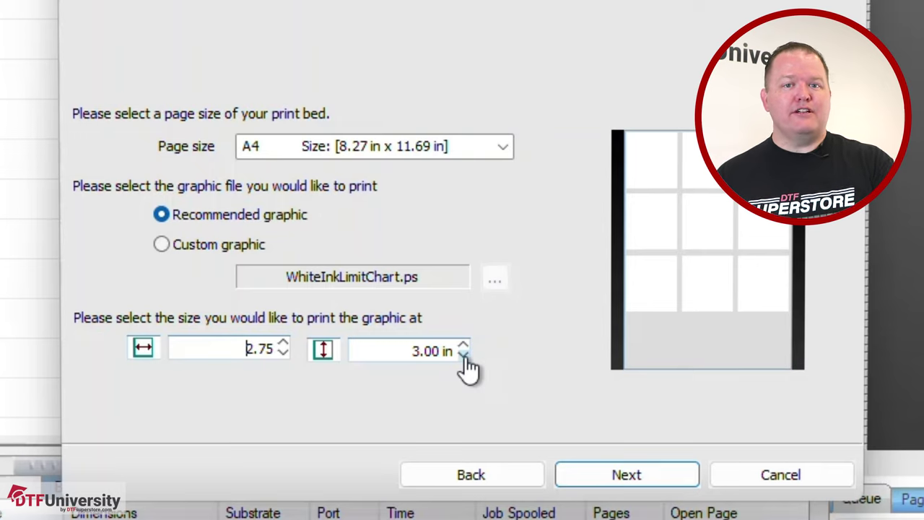
pyautogui.click(627, 475)
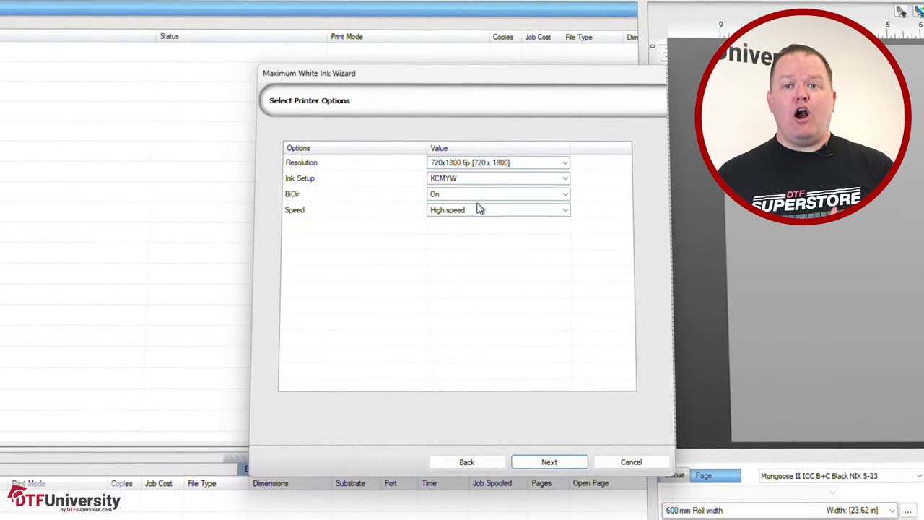
# Confirm 720x1800 6p resolution and High speed as the printer options
pyautogui.click(478, 160)
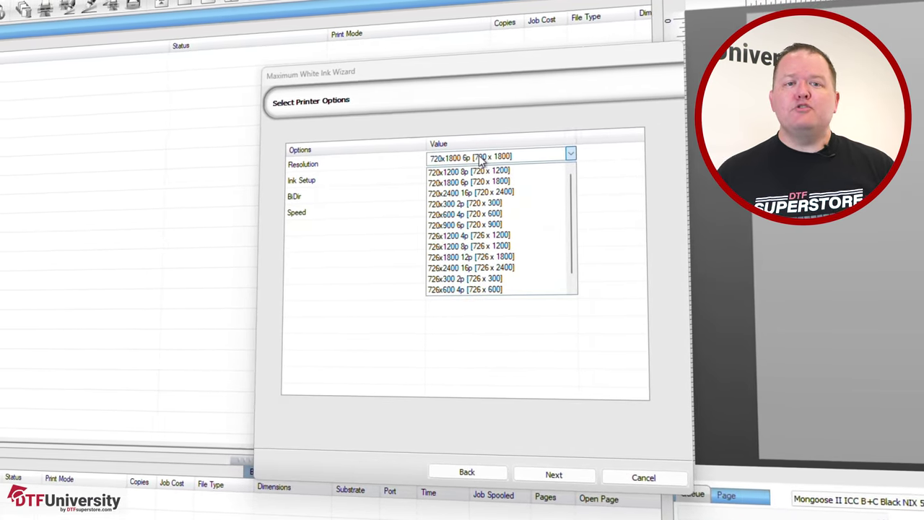
pyautogui.click(479, 160)
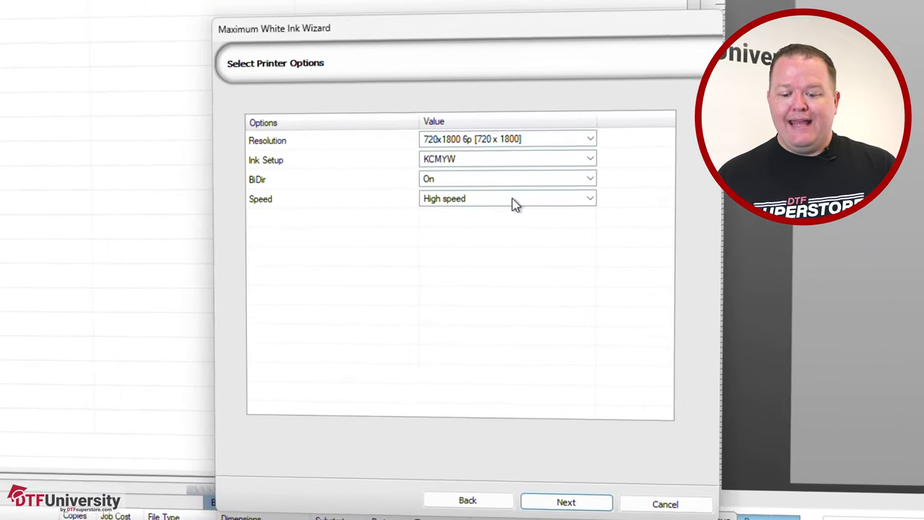
pyautogui.click(514, 203)
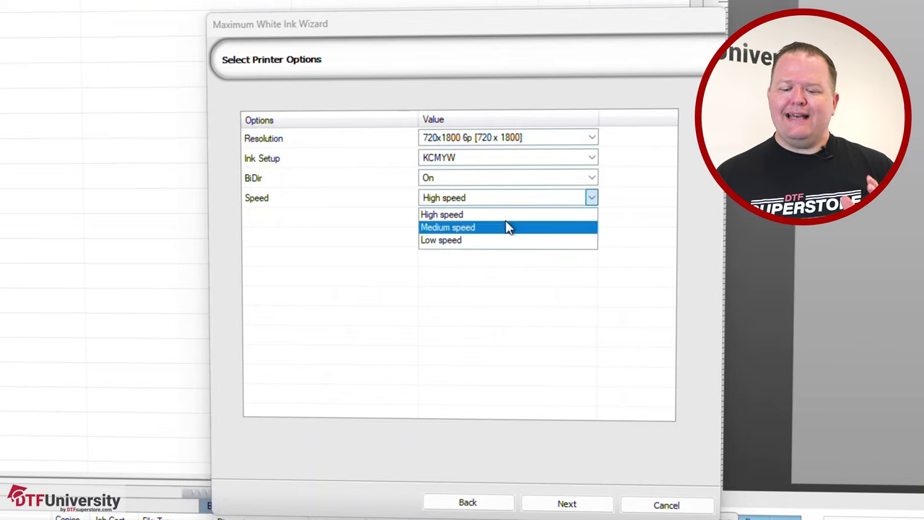
pyautogui.click(507, 216)
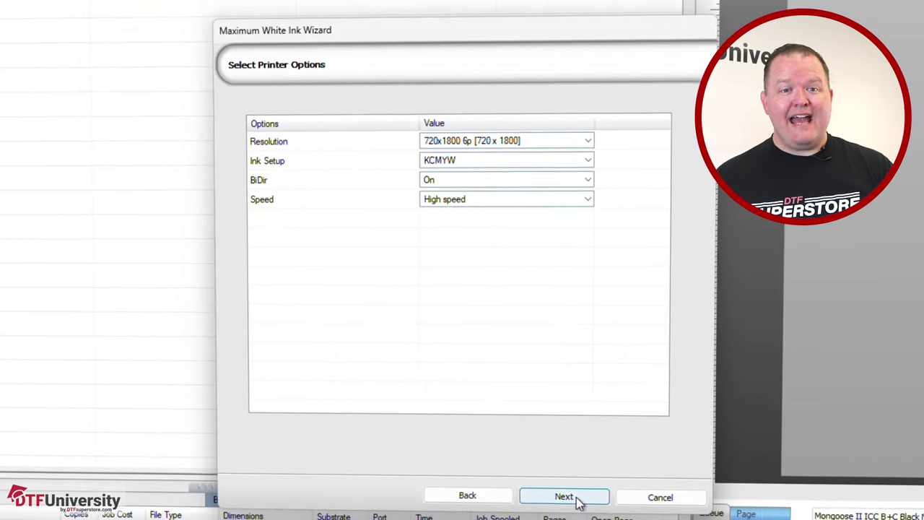
pyautogui.click(574, 498)
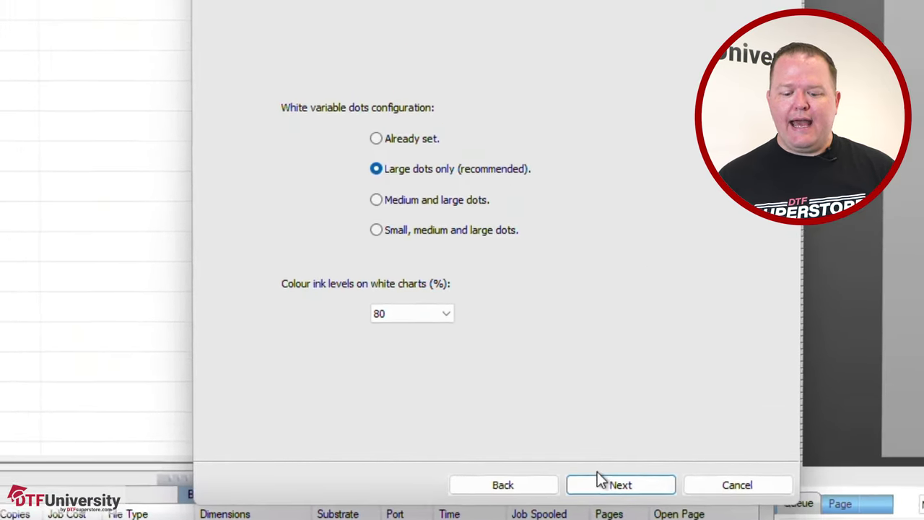
# Accept Large dots only (recommended) with 80% colour ink on white charts
pyautogui.click(599, 483)
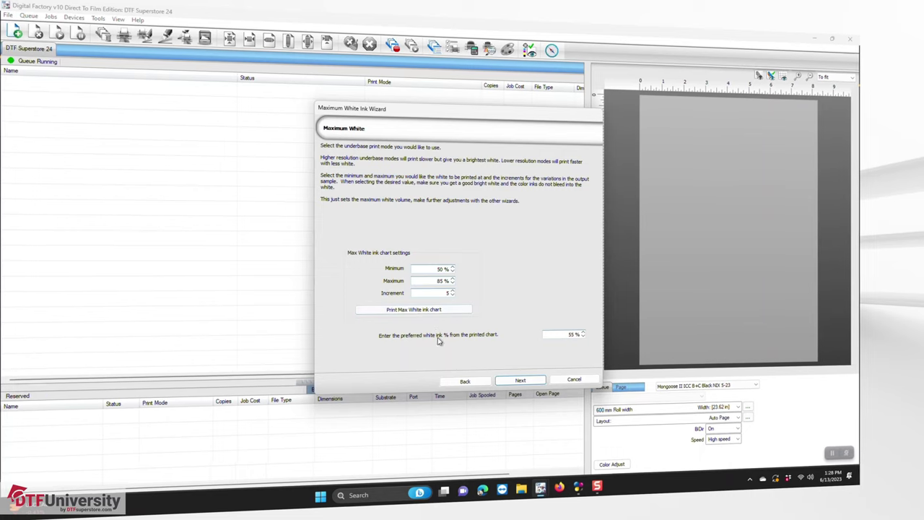
# Print the max white ink chart covering 50% to 85% in 5% increments
pyautogui.click(397, 312)
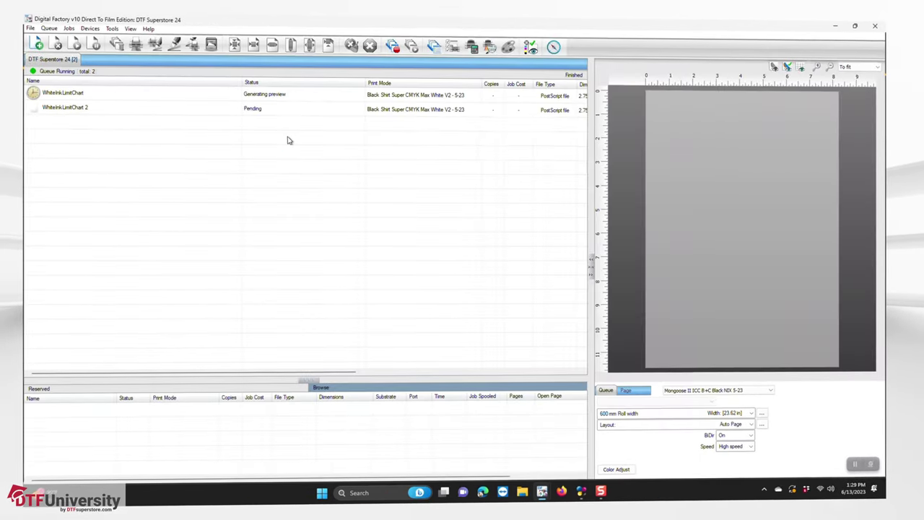
# Check the WhiteInkLimitChart 4 preview, then combine the eight chart jobs into one job with Create
pyautogui.click(287, 138)
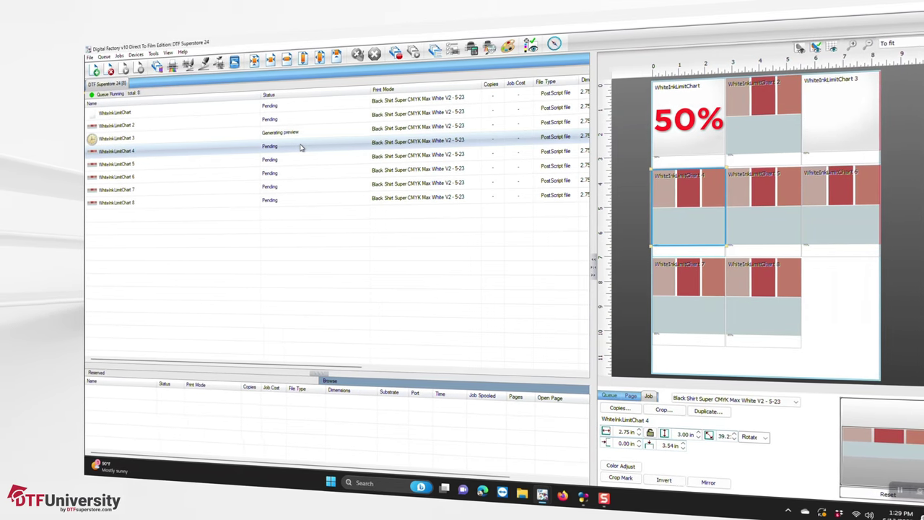
pyautogui.click(114, 115)
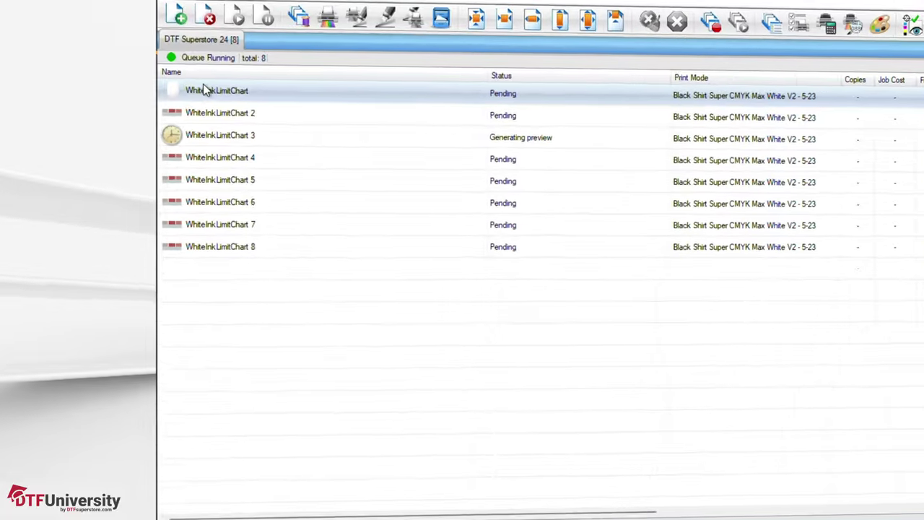
pyautogui.rightClick(116, 115)
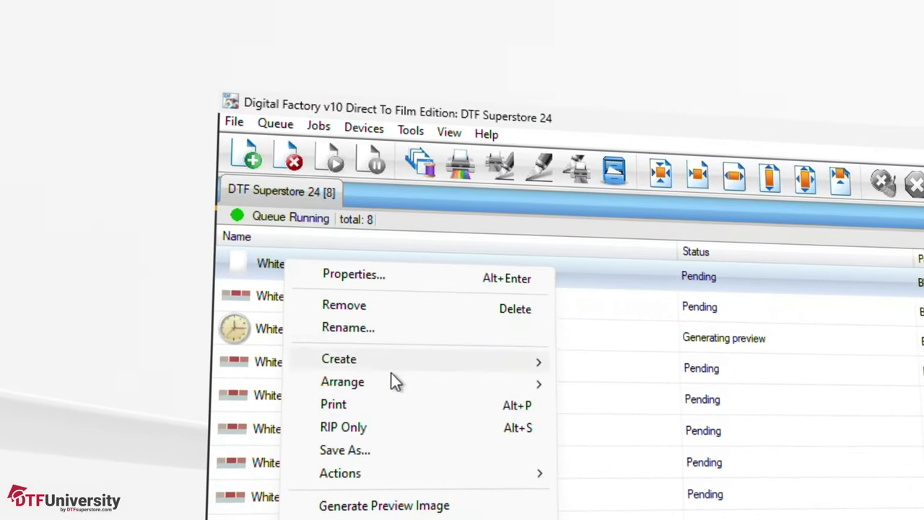
pyautogui.click(459, 163)
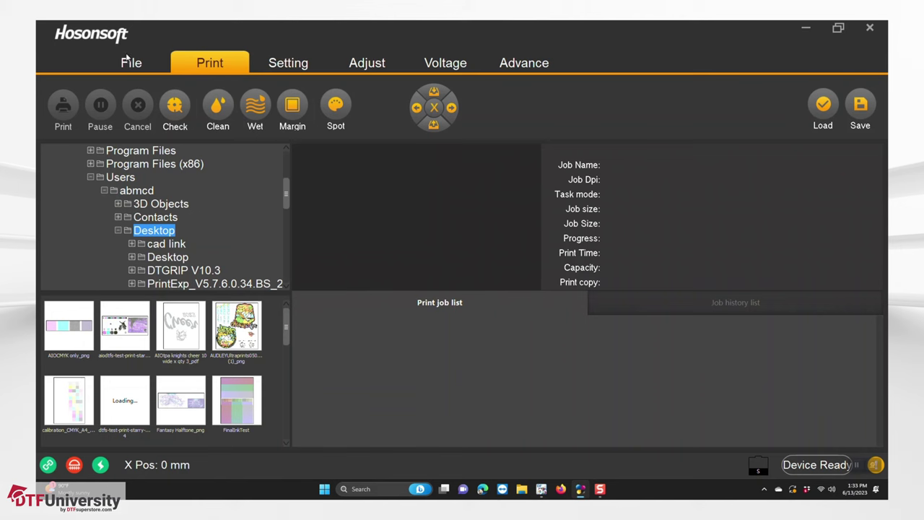
# Load WhiteInkLimitChart 4.prn from the Open dialog into the Hosonsoft print job list
pyautogui.click(131, 63)
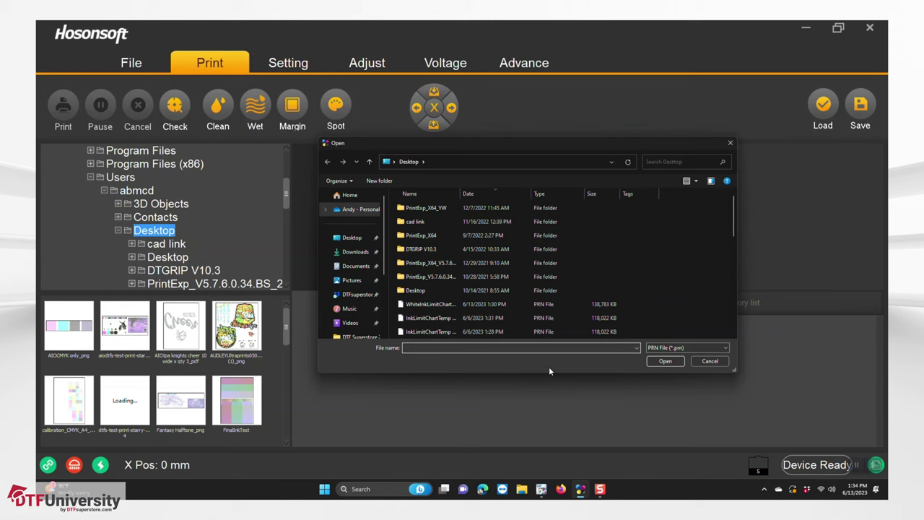
pyautogui.doubleClick(426, 304)
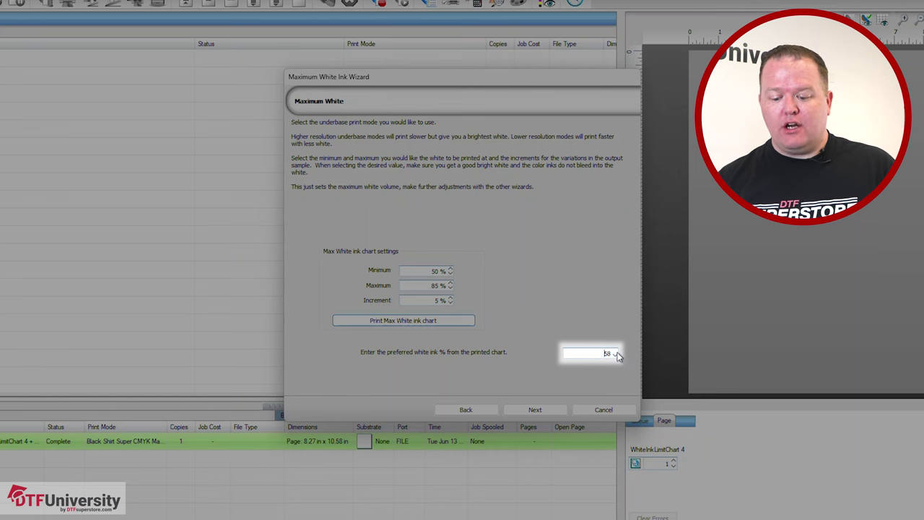
# Raise the preferred white ink to 60% and advance to the White under black step
pyautogui.click(615, 350)
pyautogui.click(615, 351)
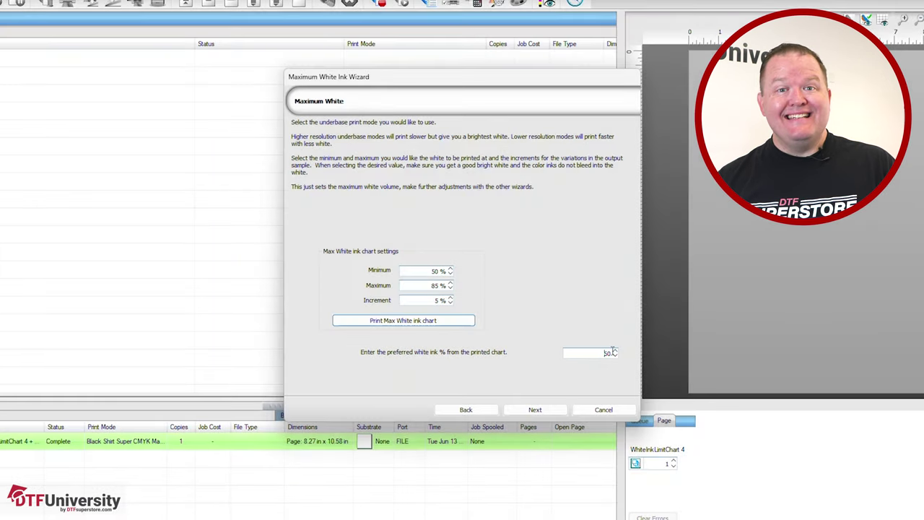
pyautogui.click(535, 410)
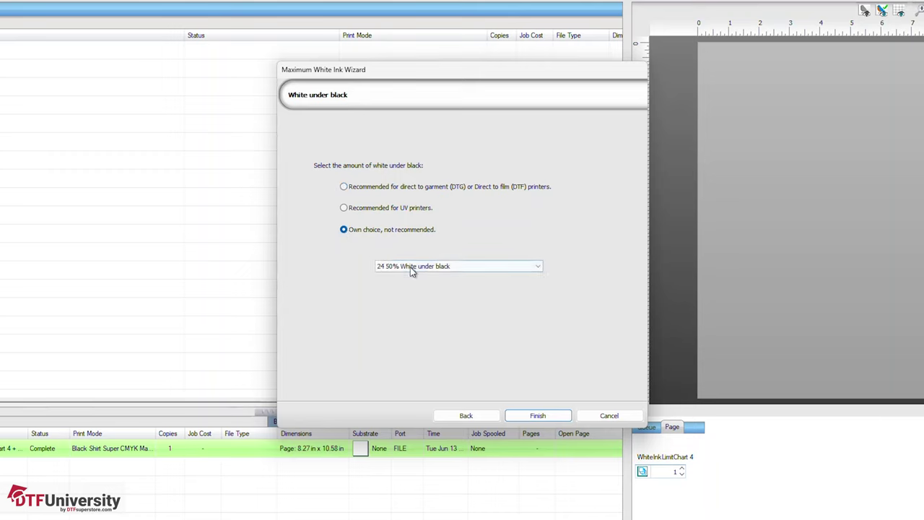
# Choose 40% White under black from the dropdown and finish the Maximum White Ink Wizard
pyautogui.click(411, 267)
pyautogui.click(449, 448)
pyautogui.click(537, 415)
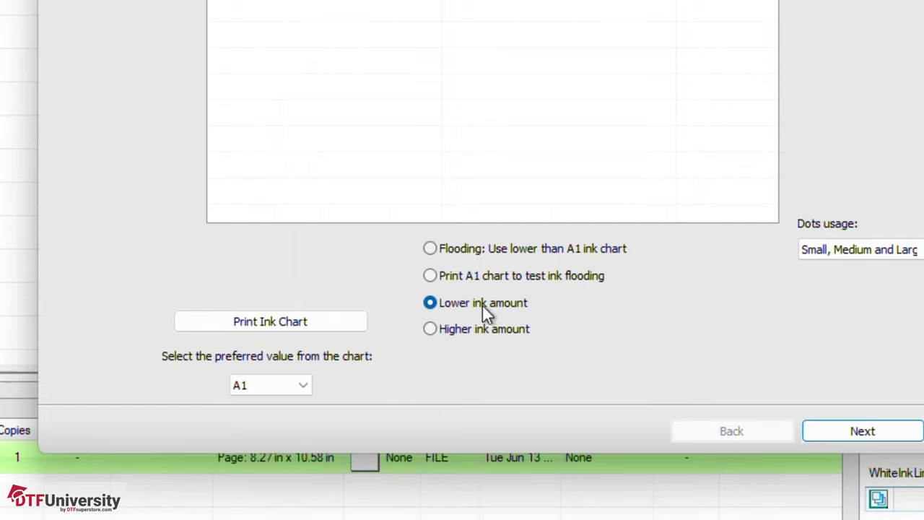
# Print the rough ink limit chart with Lower ink amount, then select the flooding lower-than-A1 option
pyautogui.click(275, 323)
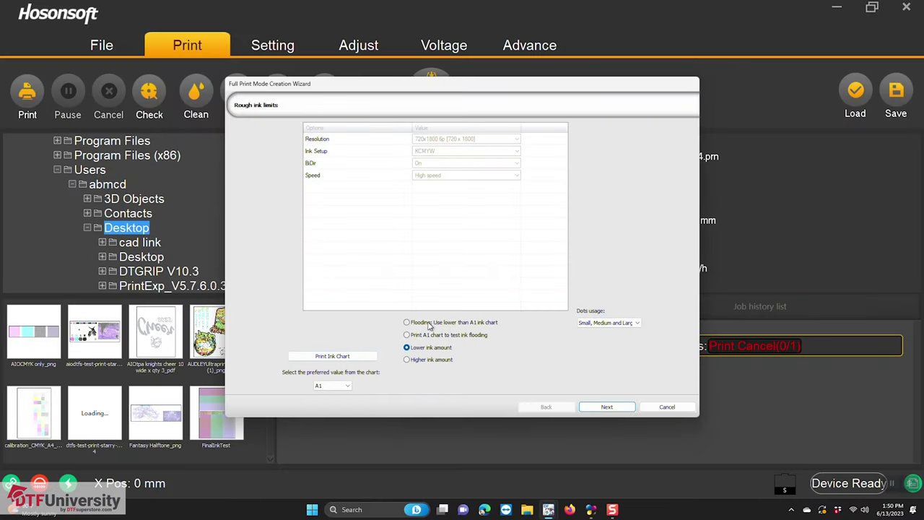
pyautogui.click(408, 323)
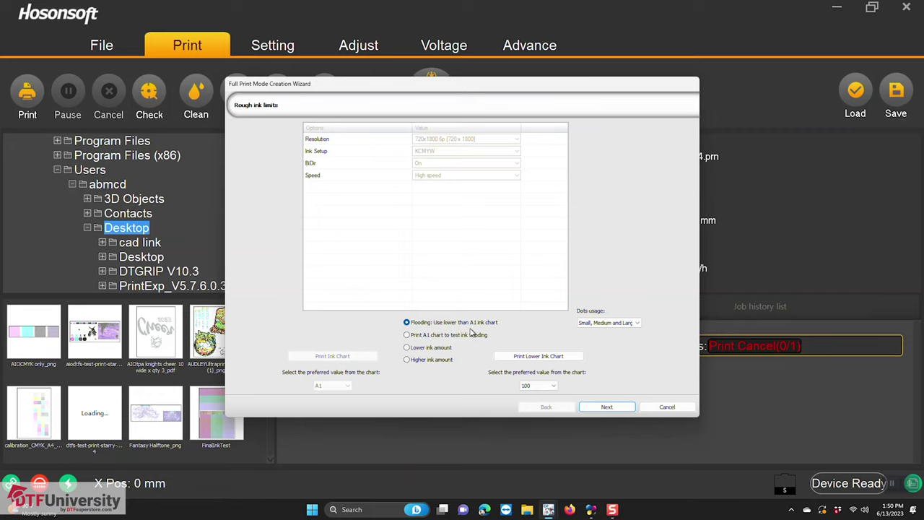
# Print the lower ink chart as InkLimitChartTemp 14 using the flooding option
pyautogui.click(537, 356)
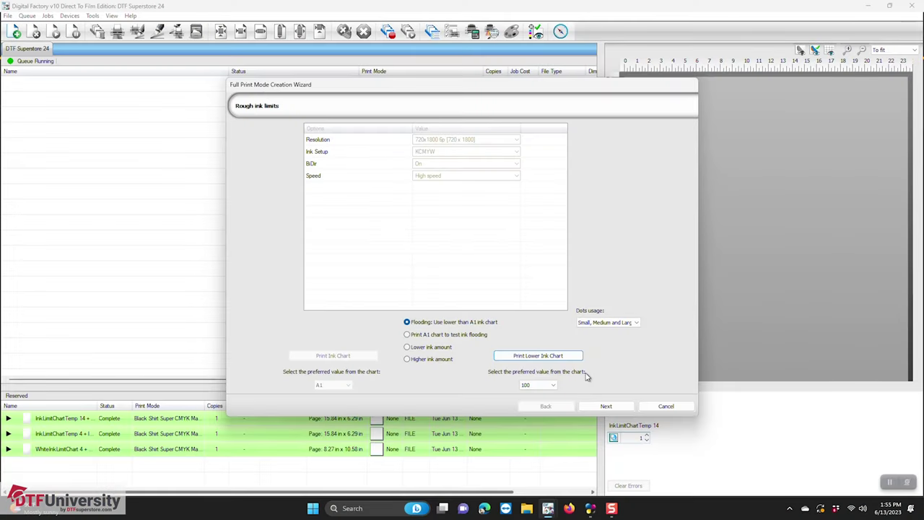
# Pick 85 from the preferred value dropdown and advance to the Fine ink limits page
pyautogui.click(548, 385)
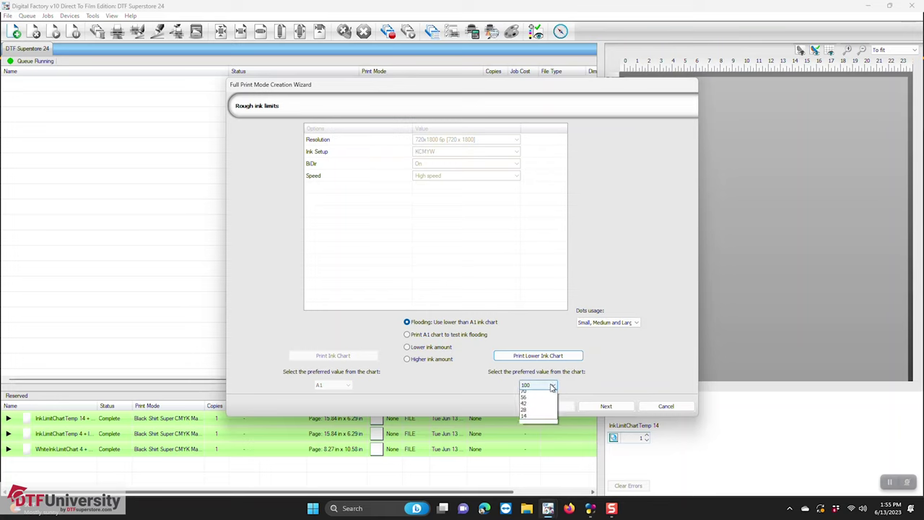
pyautogui.click(542, 401)
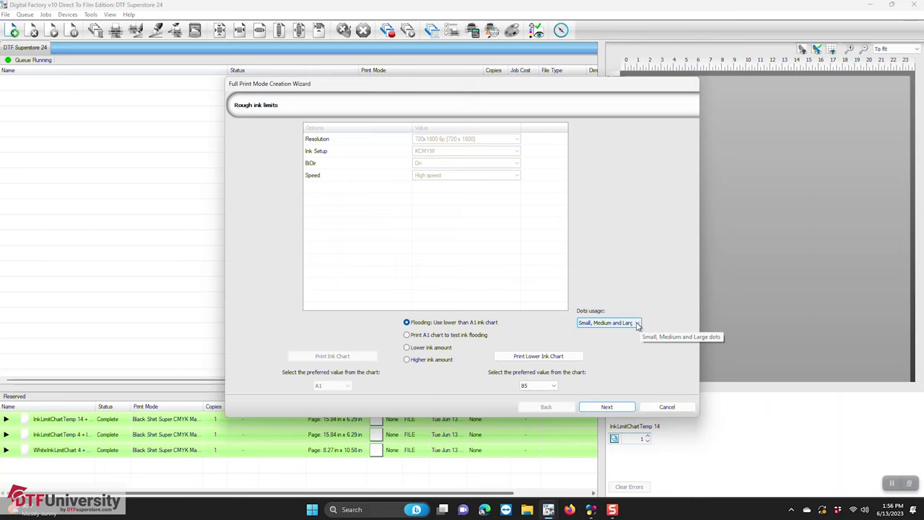
pyautogui.click(607, 407)
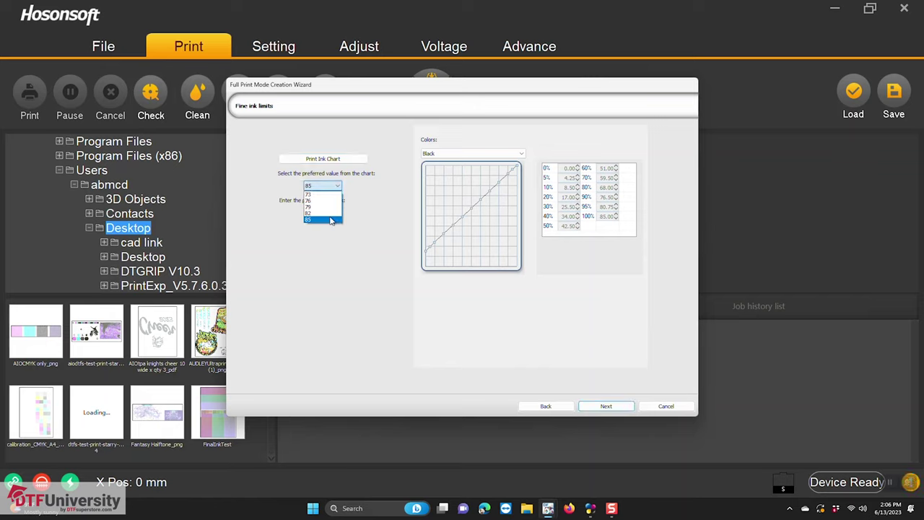
# Keep the preferred max ink at 320.00 and advance to the Final ink test step
pyautogui.click(606, 407)
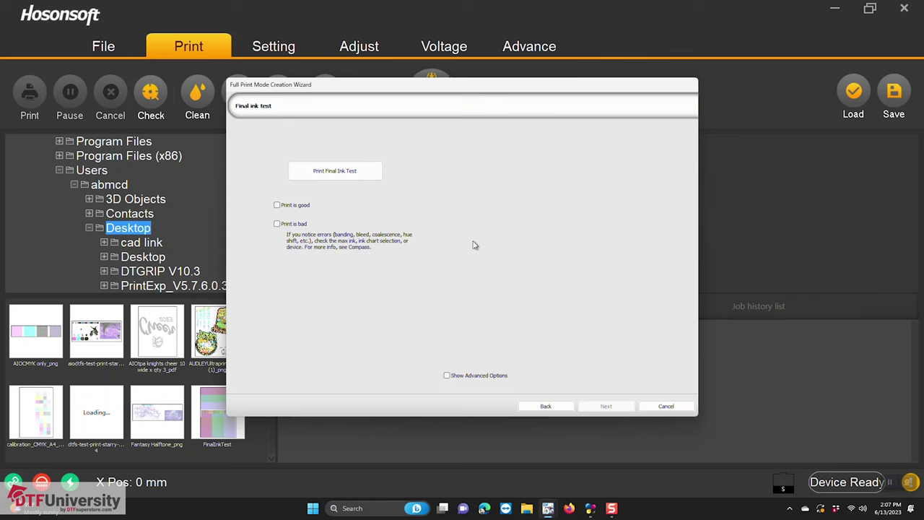
# Print the final ink test, lower max ink to 300.00, and continue to calibration measurement
pyautogui.click(352, 176)
pyautogui.click(546, 406)
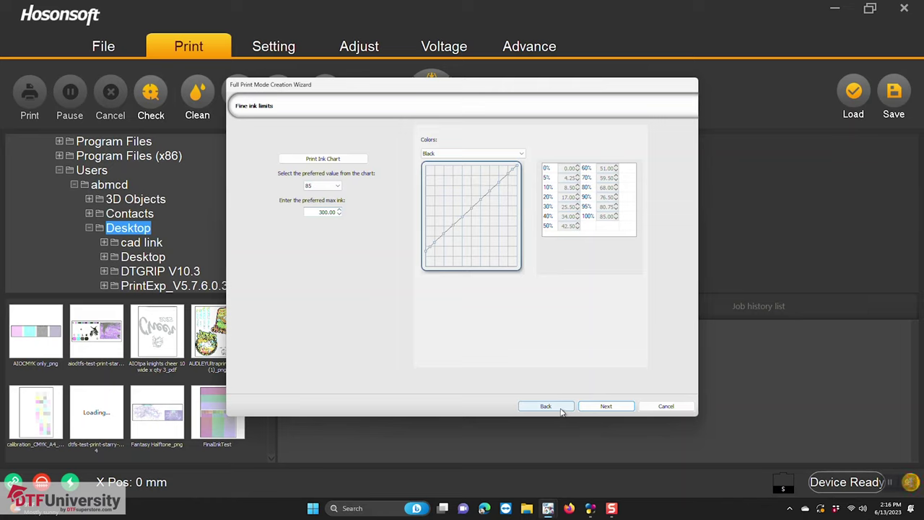
pyautogui.click(606, 406)
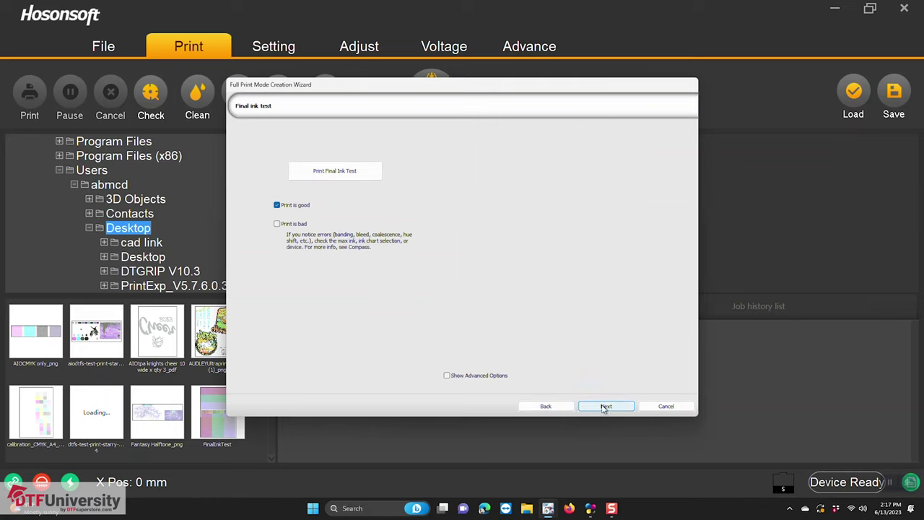
pyautogui.click(605, 406)
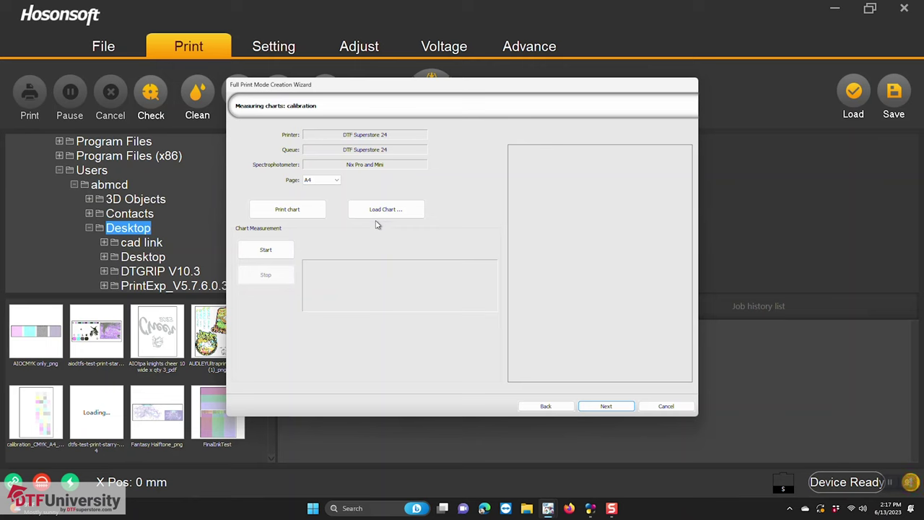
# Print the A4 calibration chart and release the calibration_CMYK_A4_P1.ps job in the Digital Factory queue
pyautogui.click(286, 210)
pyautogui.moveTo(591, 508)
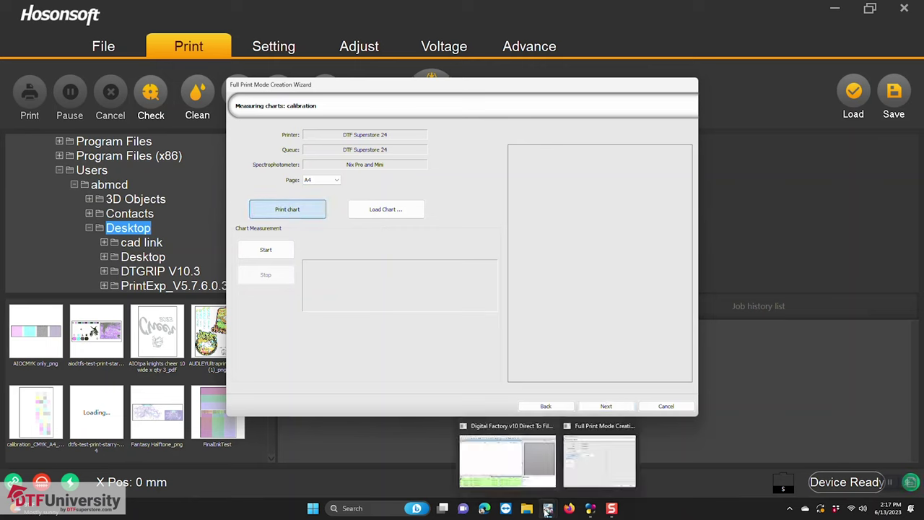
pyautogui.click(527, 485)
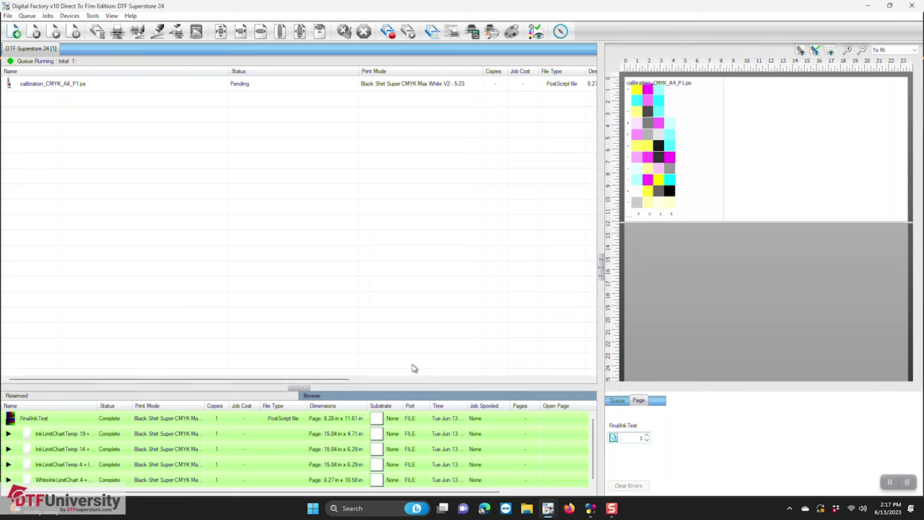
pyautogui.click(46, 85)
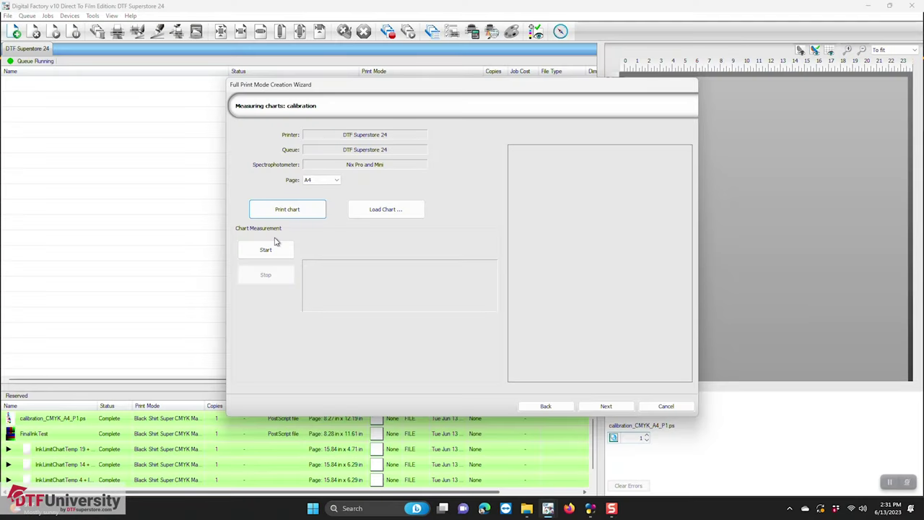
# Scan the calibration chart patches with the Nix device, then advance to ColorLogic calibration curves
pyautogui.click(281, 253)
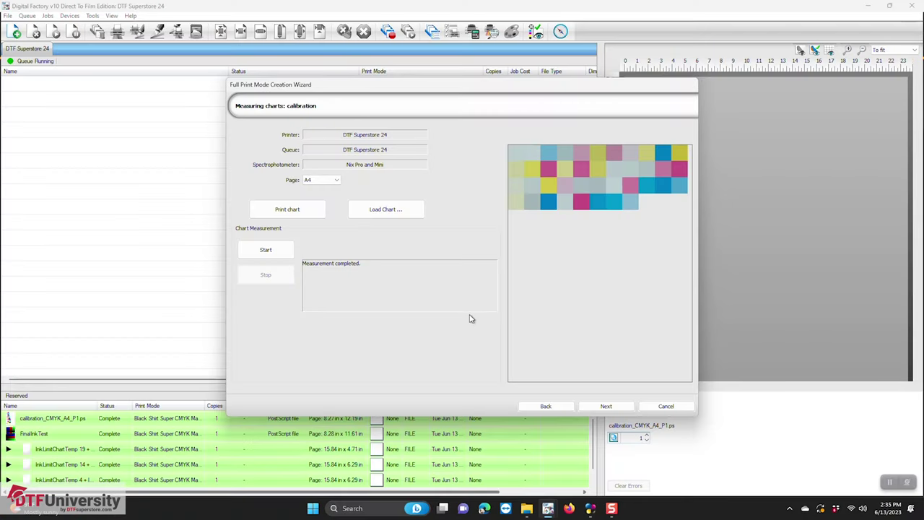
pyautogui.click(606, 406)
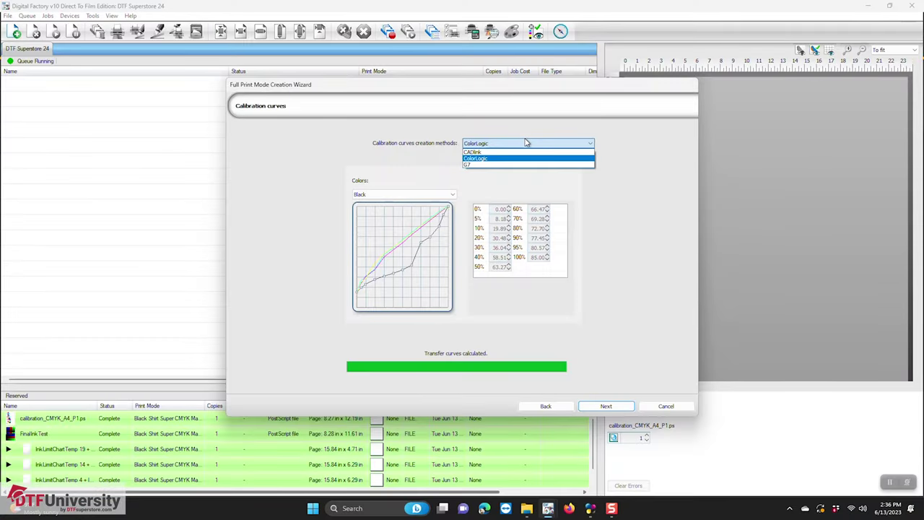
# Keep ColorLogic as the curve creation method, then print the ICC chart and start measuring it
pyautogui.click(520, 159)
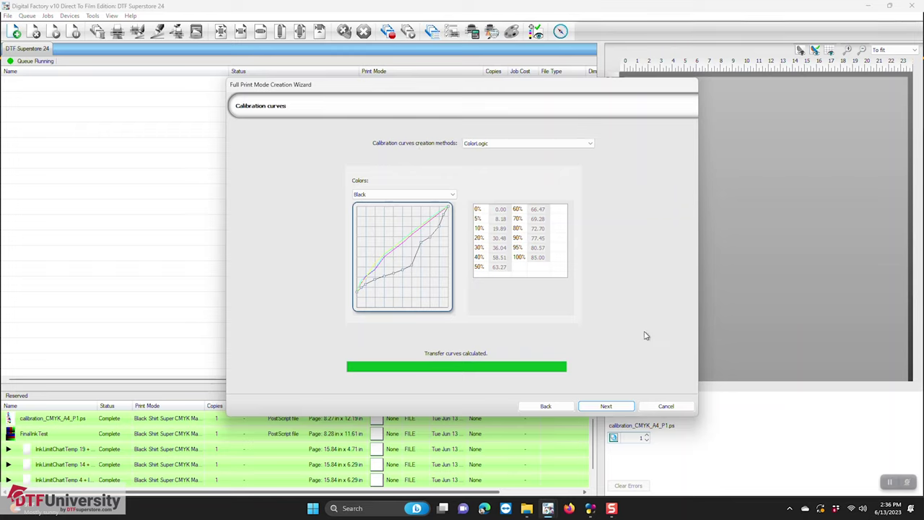
pyautogui.click(606, 407)
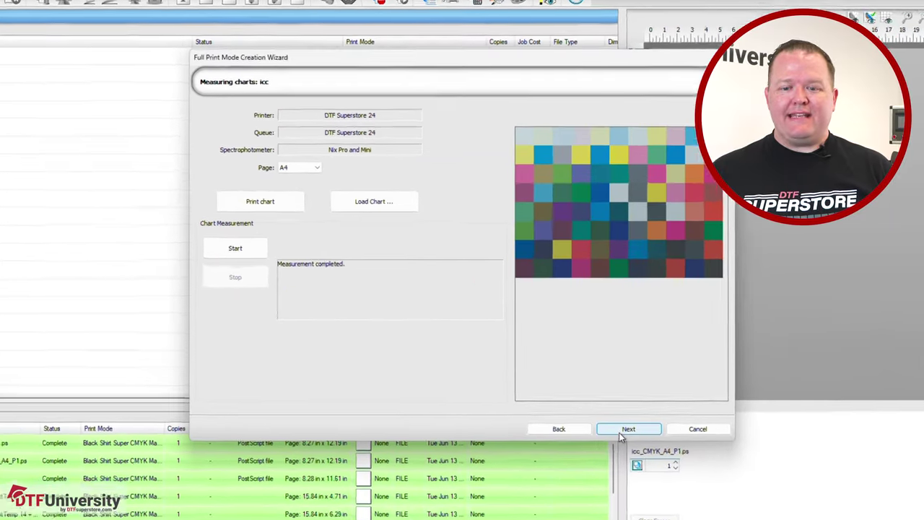
# Once the Nix measurement of the ICC chart completes, advance to the Profiling step
pyautogui.click(597, 401)
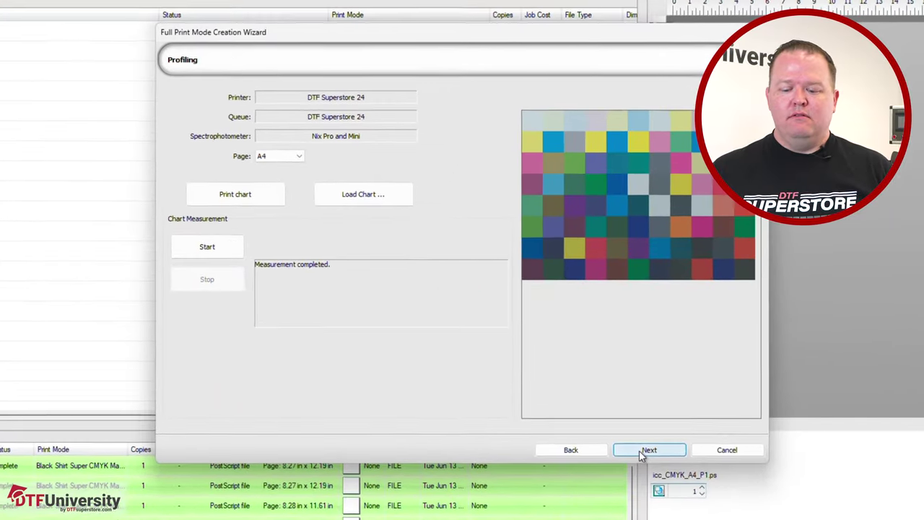
# Choose Direct To Film profile calculation with max ink 320 and generate the ICC profile
pyautogui.click(643, 451)
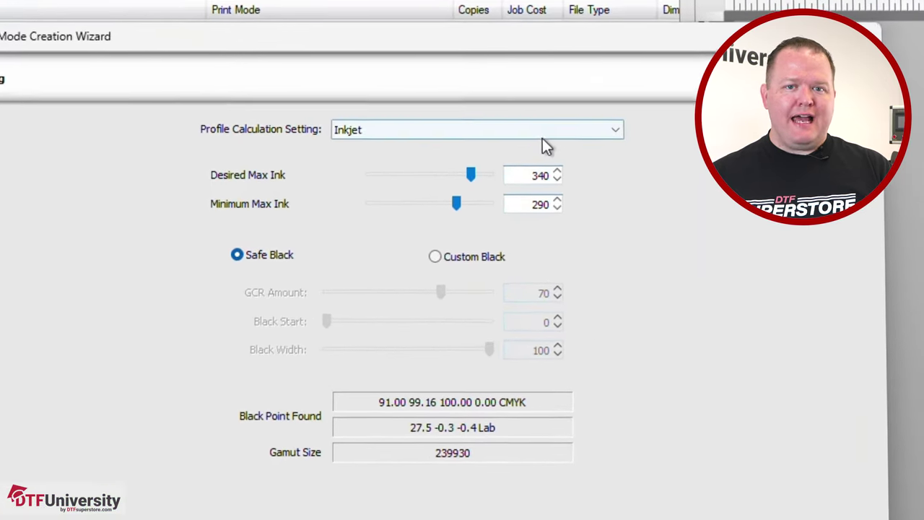
pyautogui.click(546, 113)
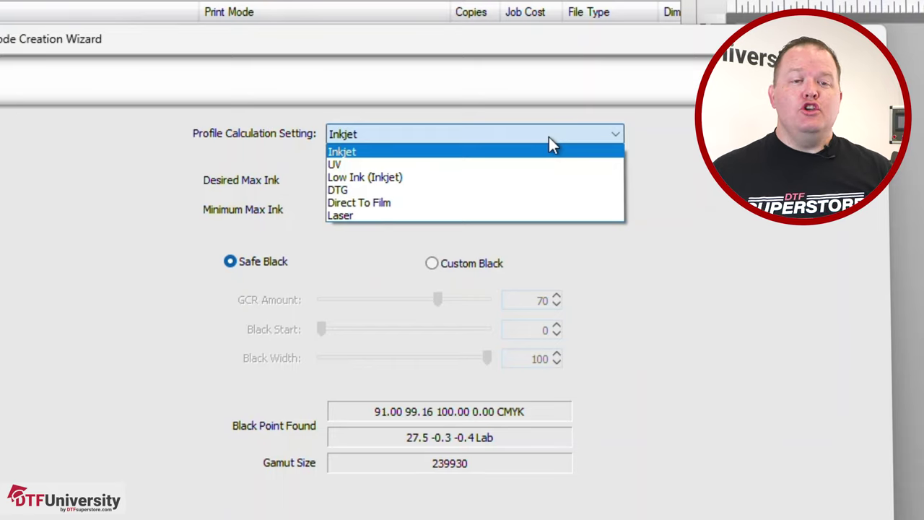
pyautogui.click(375, 203)
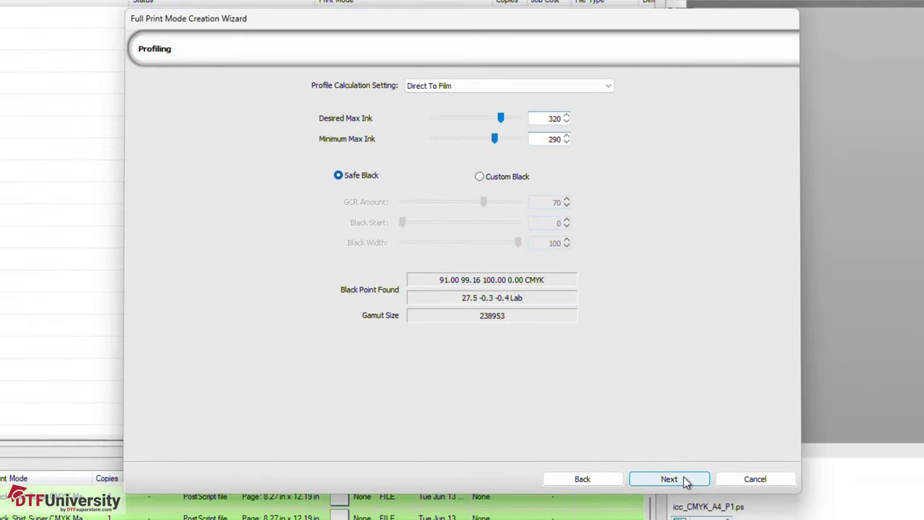
pyautogui.click(681, 479)
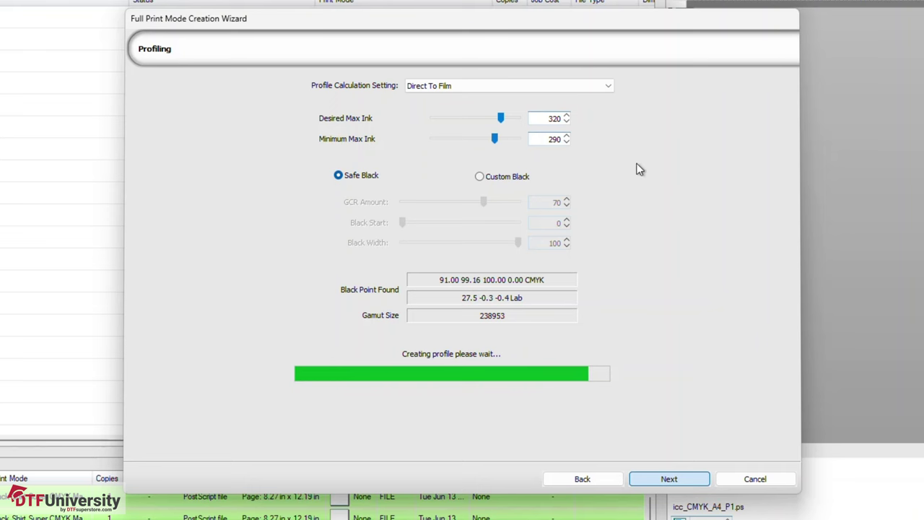
pyautogui.click(602, 131)
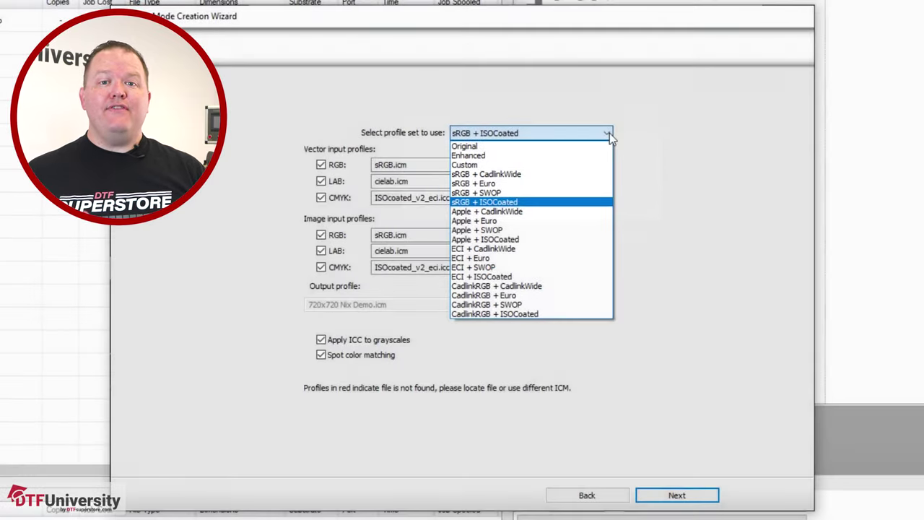
# Leave sRGB + ISOCoated as the input profile set and continue to Criteria
pyautogui.click(610, 136)
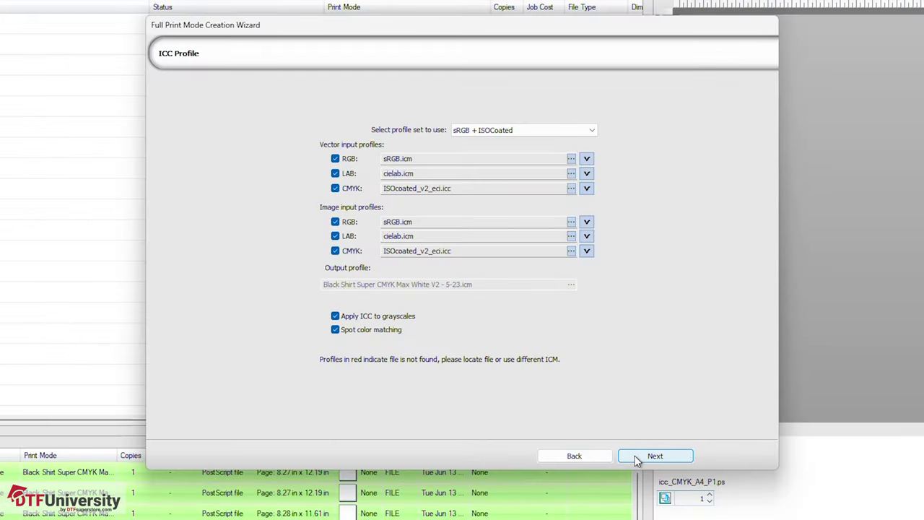
pyautogui.click(637, 459)
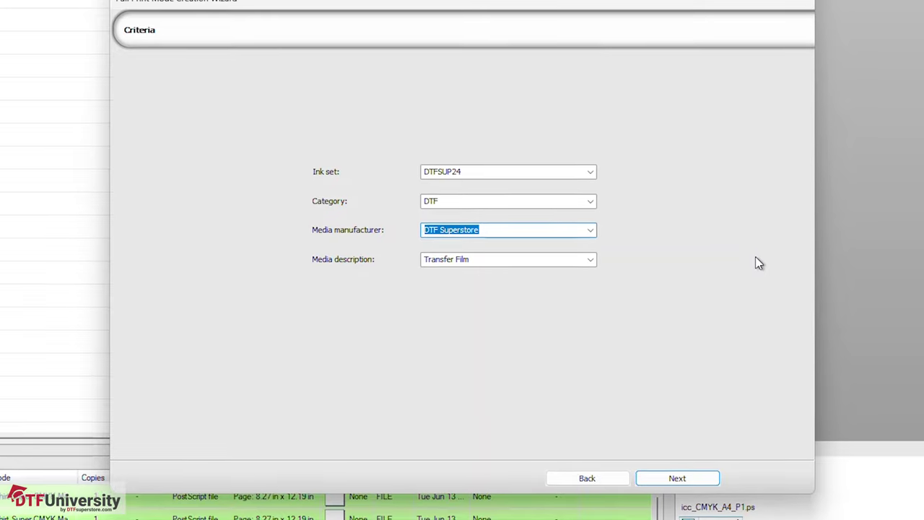
# Label criteria: DTFSS Super CMYK & Max White, Black or Dark Garment, DTFSS V2 Hot Peel, Bella+Canvas 100 Cotton
pyautogui.click(470, 171)
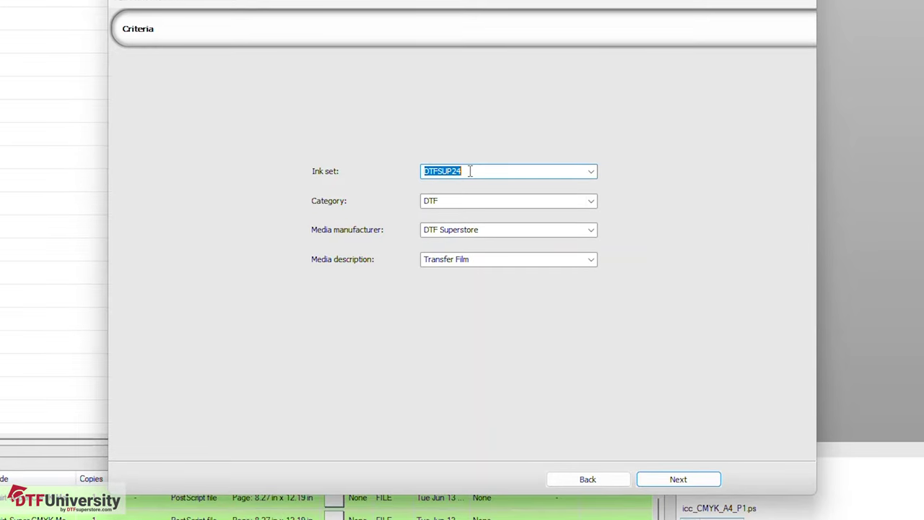
pyautogui.write('DTFSS Super CMYK & Ma')
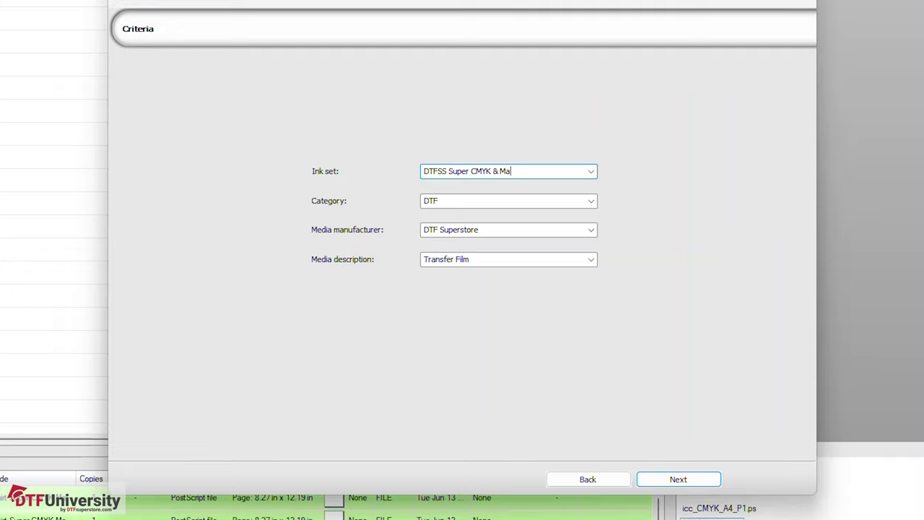
pyautogui.write('x White')
pyautogui.click(508, 199)
pyautogui.write('Black')
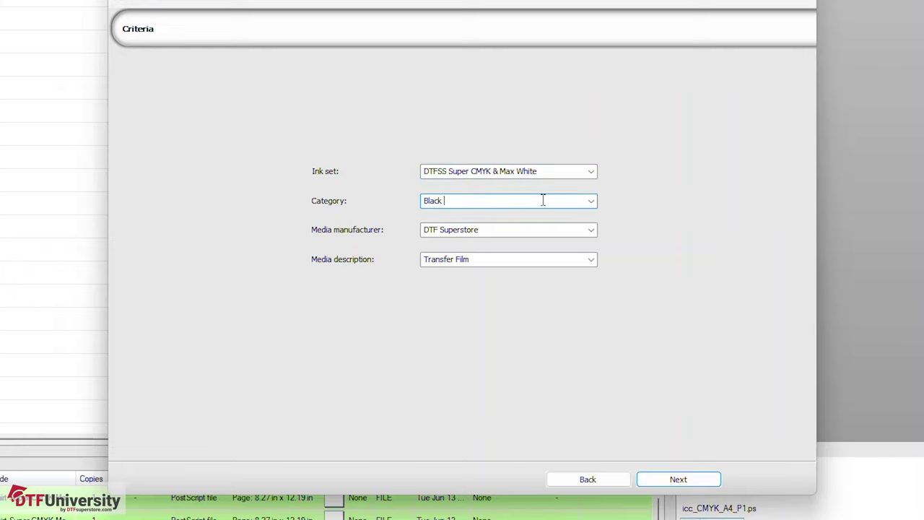
pyautogui.write(' or Dark Garment')
pyautogui.click(542, 230)
pyautogui.write('DTFSS')
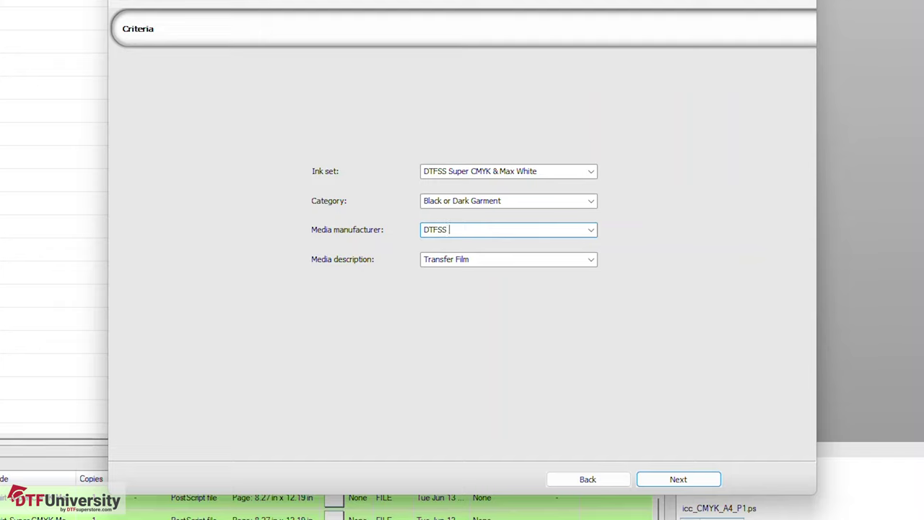
pyautogui.write(' V2 Hot Peel')
pyautogui.click(475, 259)
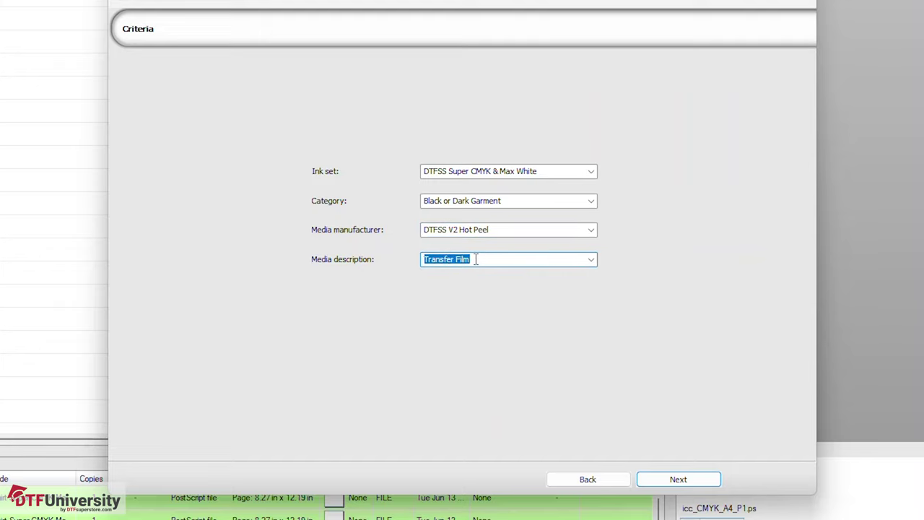
pyautogui.write('Bella+Canvas ')
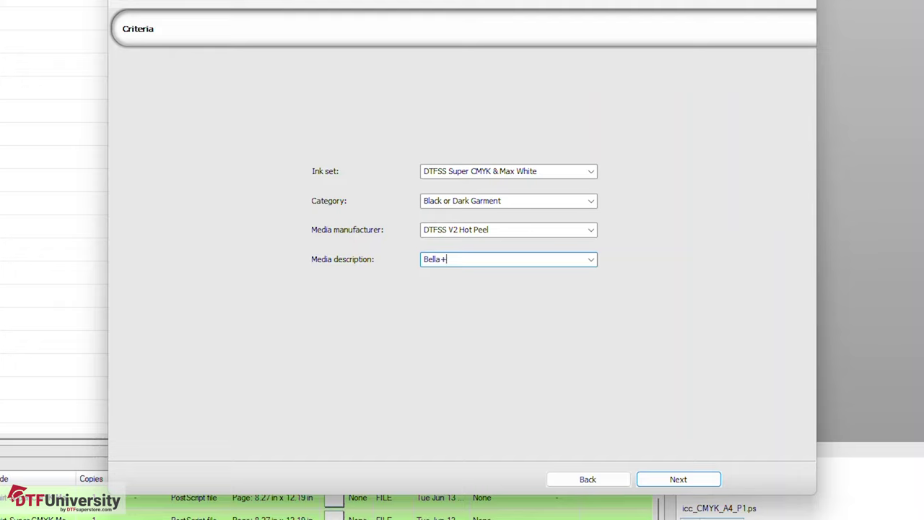
pyautogui.write('100 Cotton')
pyautogui.click(670, 483)
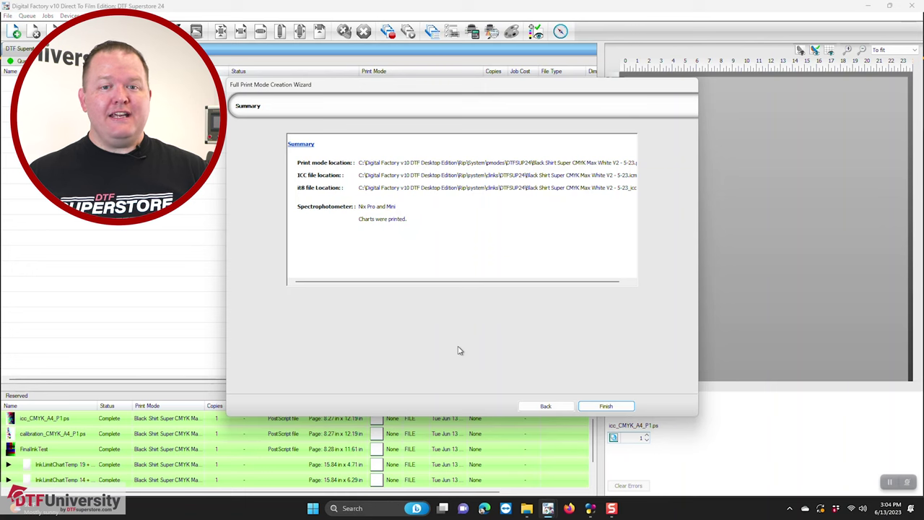
# Finish the wizard so Print Mode Manager lists Black Shirt Super CMYK Max White V2 - 5-23
pyautogui.click(606, 406)
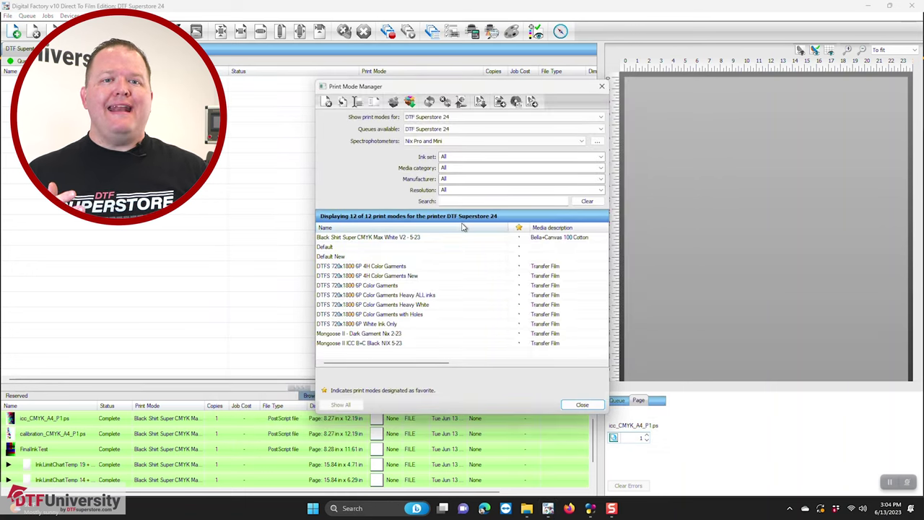